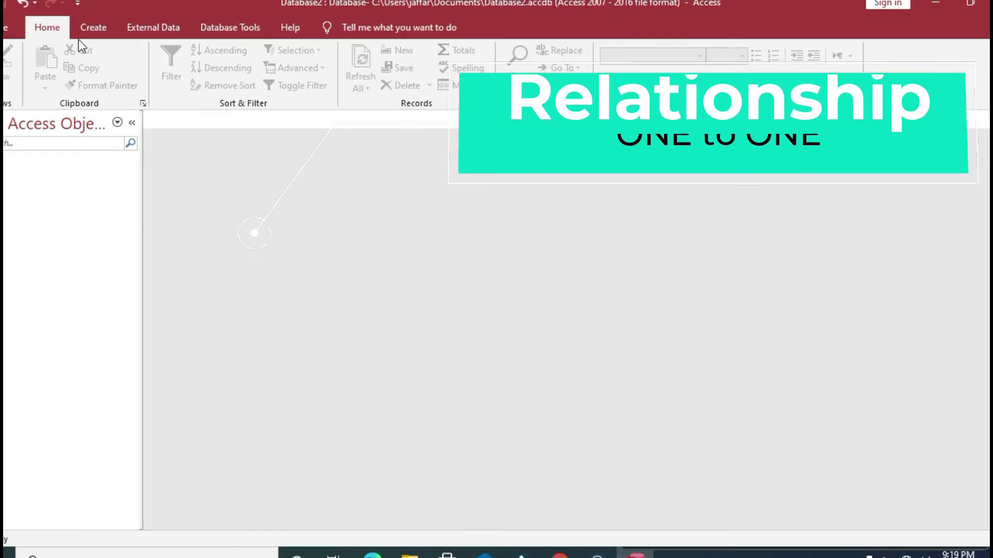
Step: Create a new blank table, Table1, from the Create commands
left_click(95, 31)
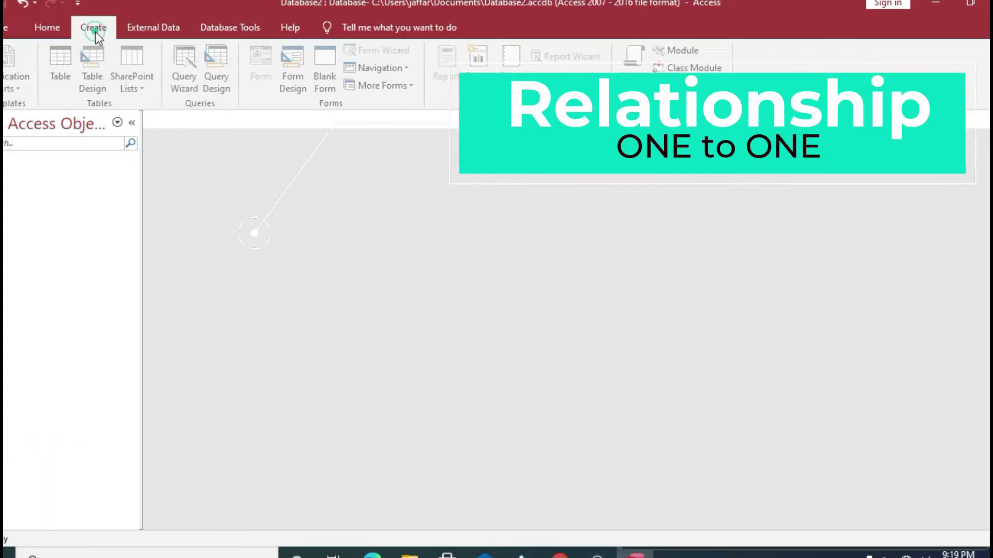
left_click(61, 60)
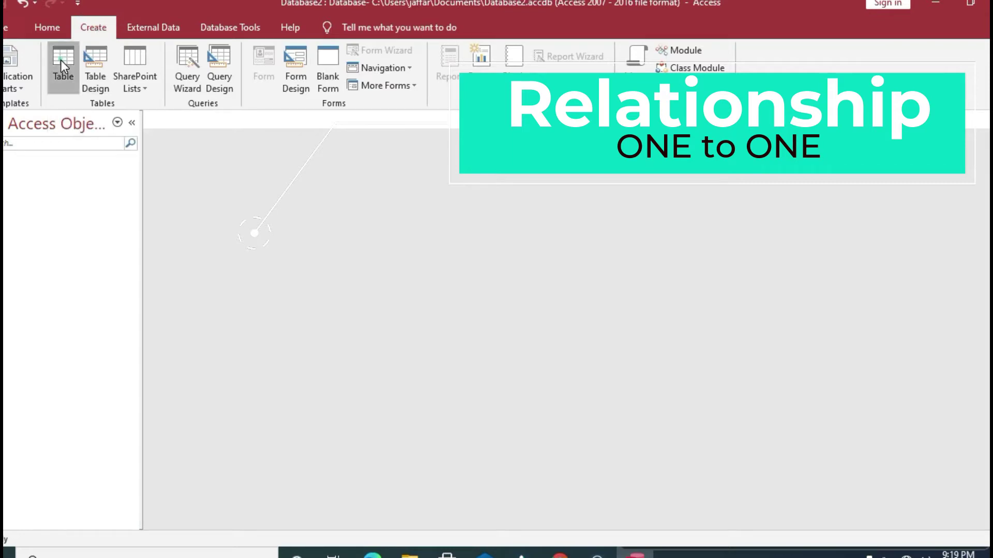
Step: Switch the new table to Design View and save it as 'Country'
left_click(6, 87)
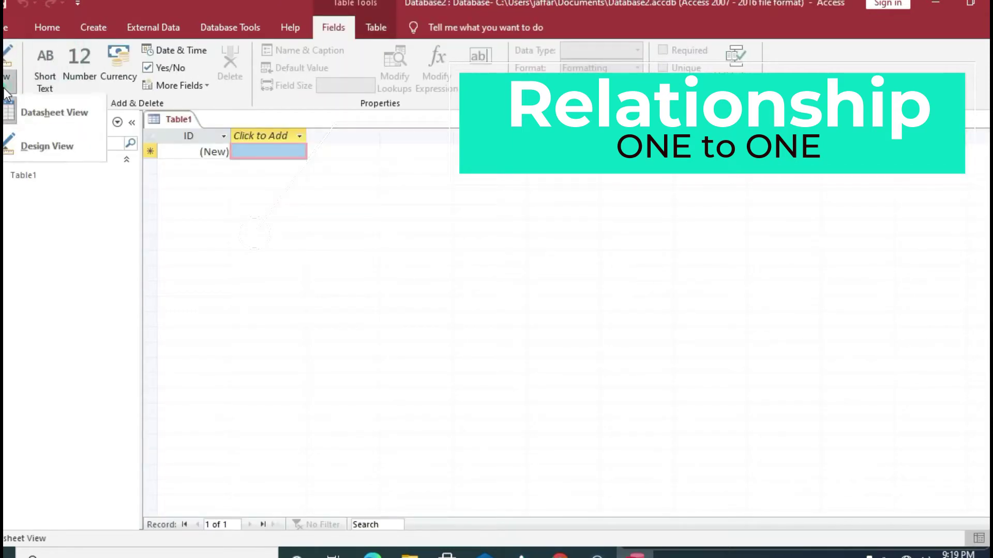
left_click(46, 146)
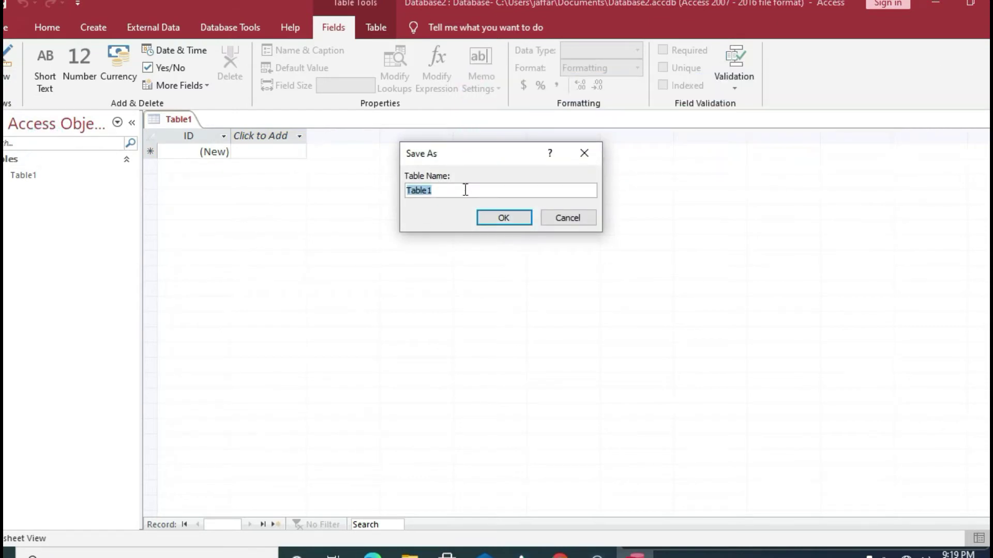
type("Country")
key("Return")
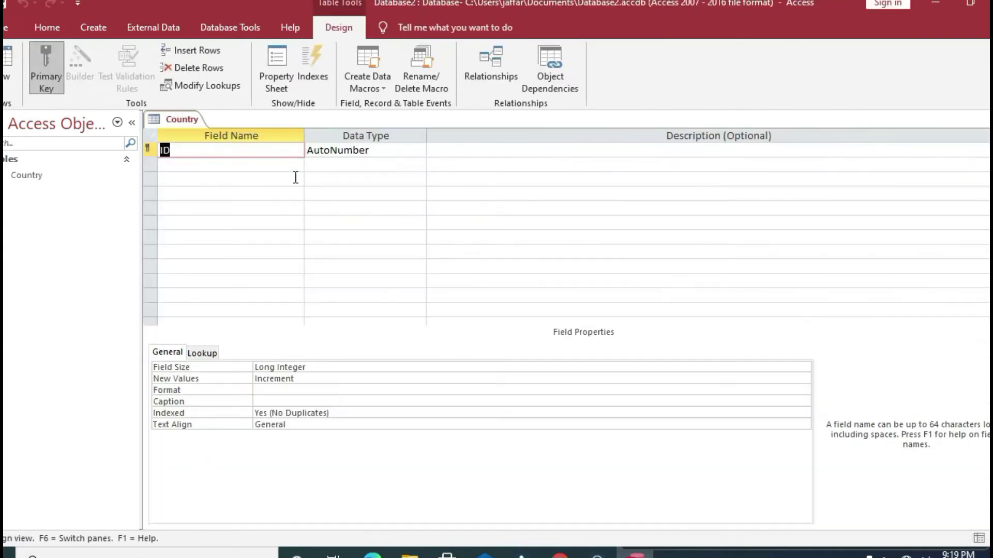
Step: Add Country Name, Country Population and Army Strength field rows below ID
left_click(395, 153)
left_click(189, 151)
left_click(203, 165)
type("C")
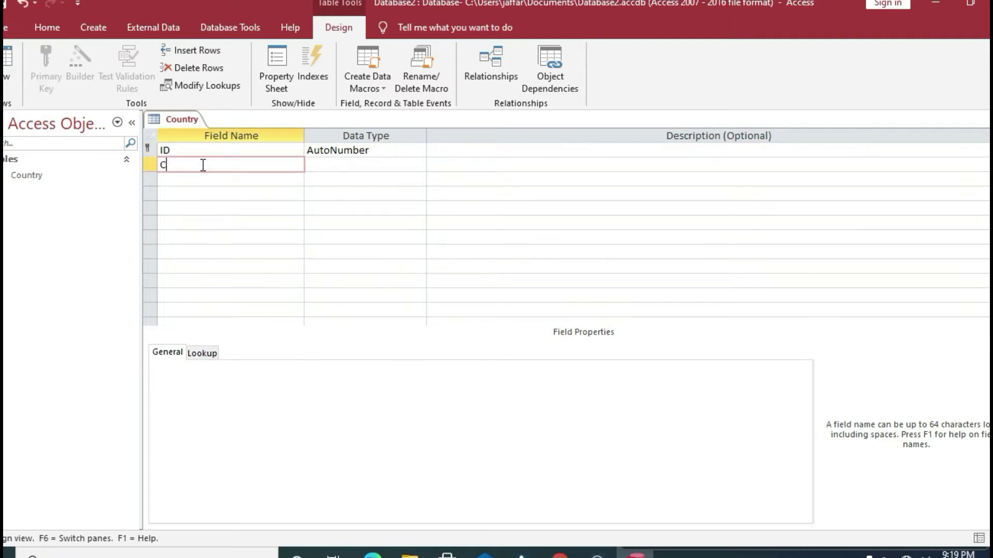
type("ountr")
type(" N")
type("ae")
type("me")
key("Down")
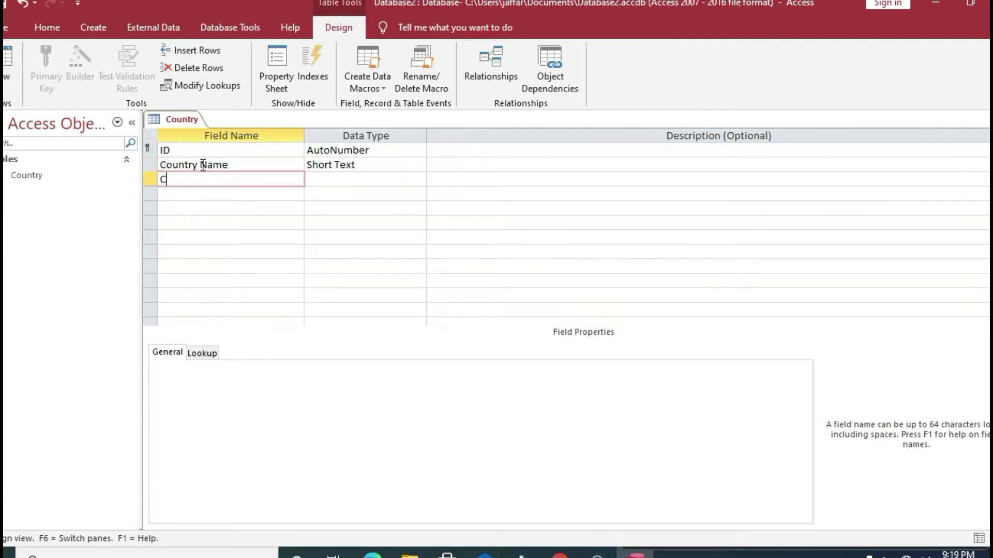
type("ountry Pop")
type("ulation")
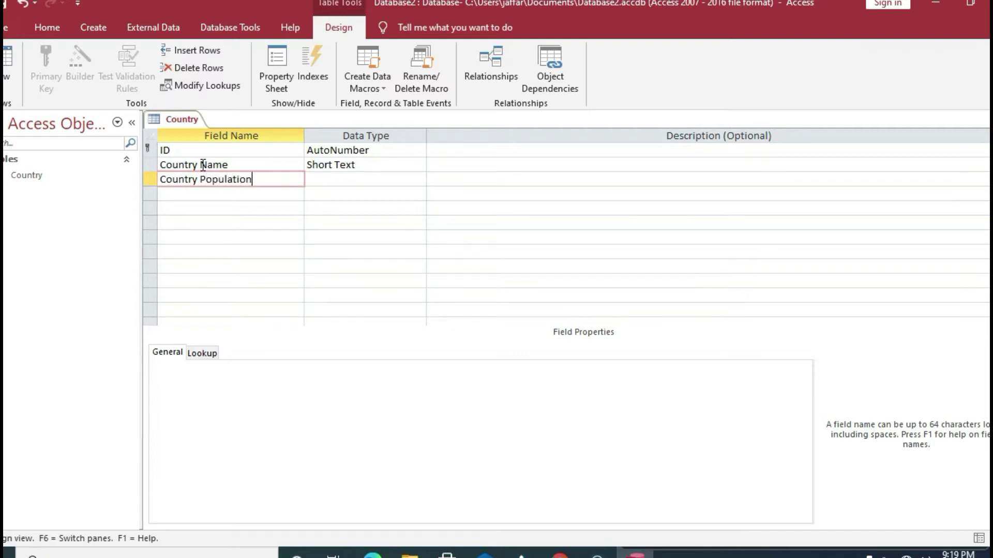
key("Down")
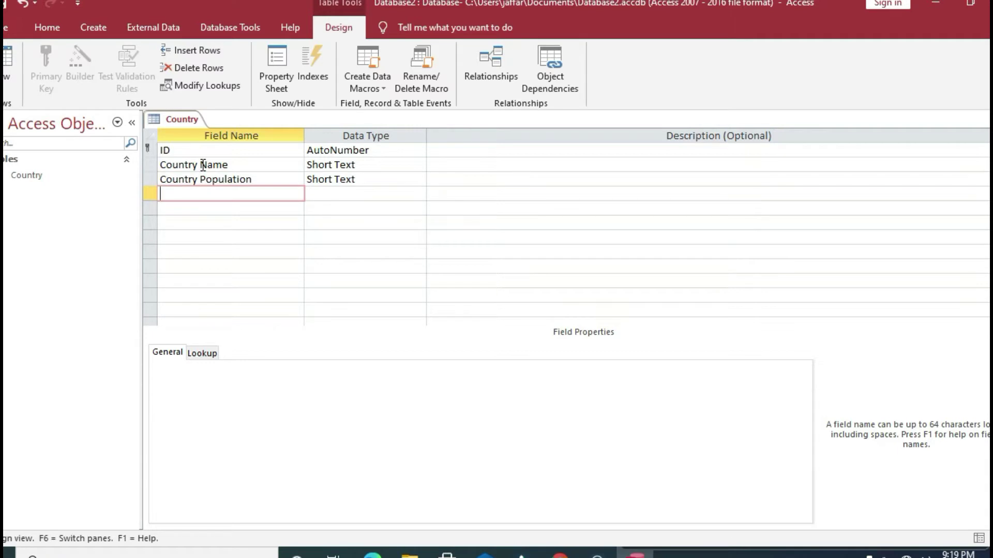
type("Ary")
type("m")
type(" S")
type("ength")
key("BackSpace")
key("BackSpace")
key("BackSpace")
type("gth")
key("Down")
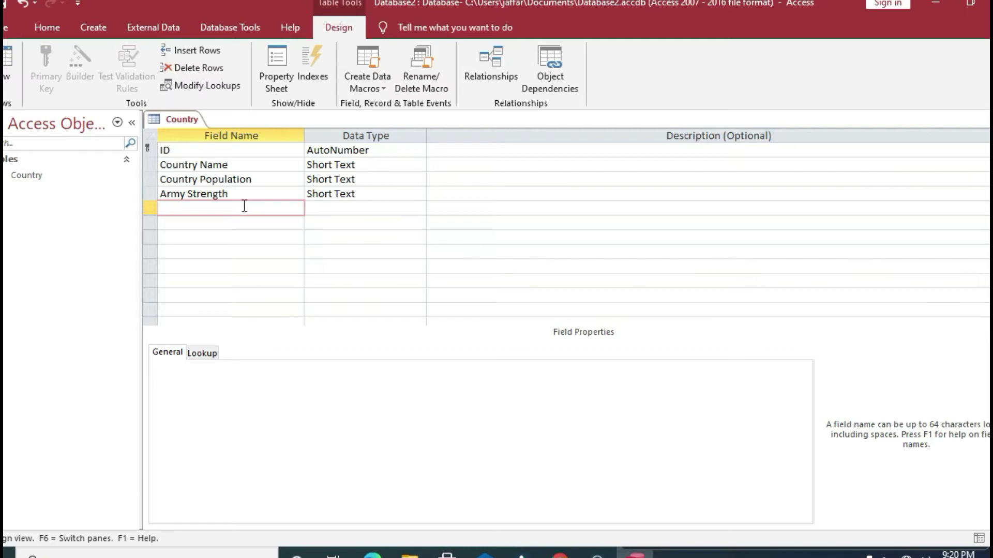
Step: Change Army Strength and Country Population to the Number data type
left_click(382, 193)
left_click(417, 194)
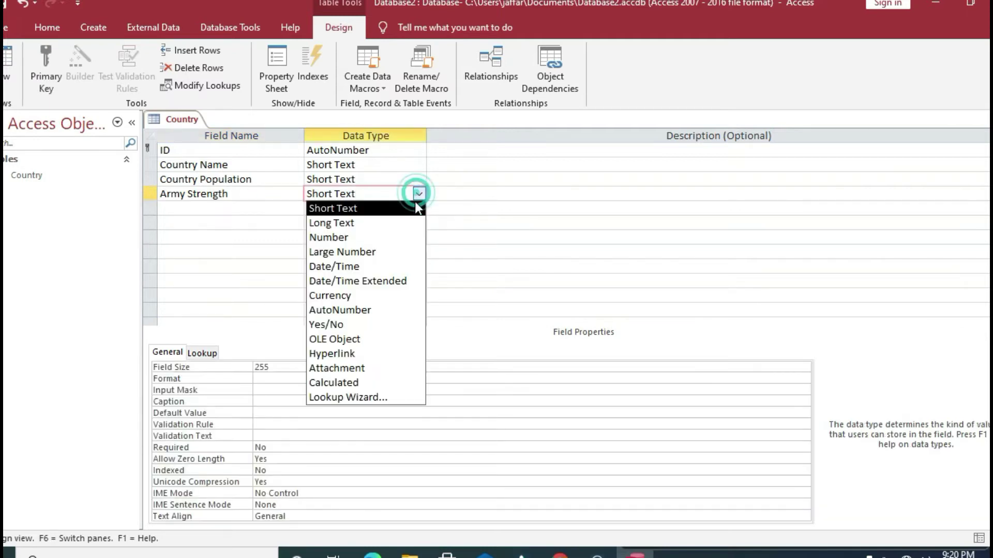
left_click(349, 236)
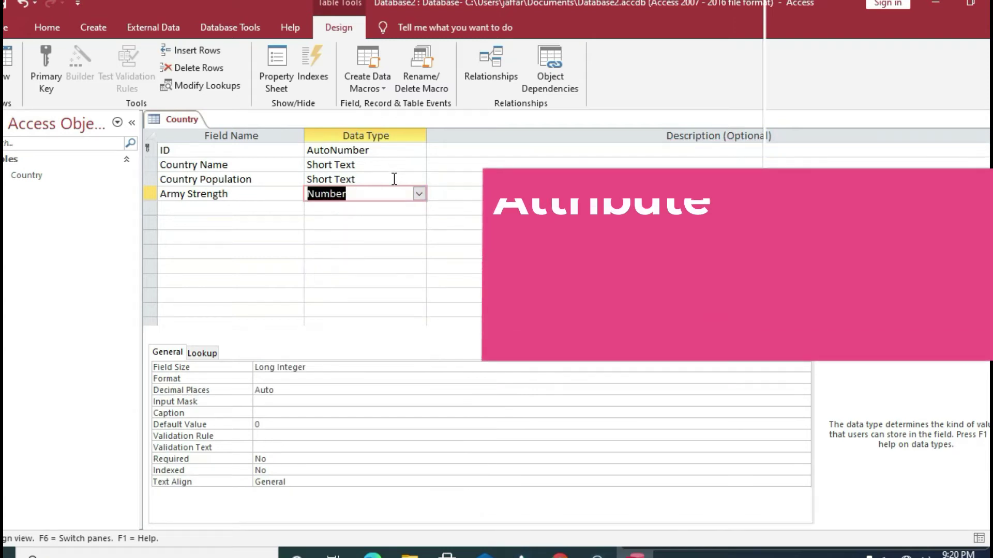
left_click(419, 179)
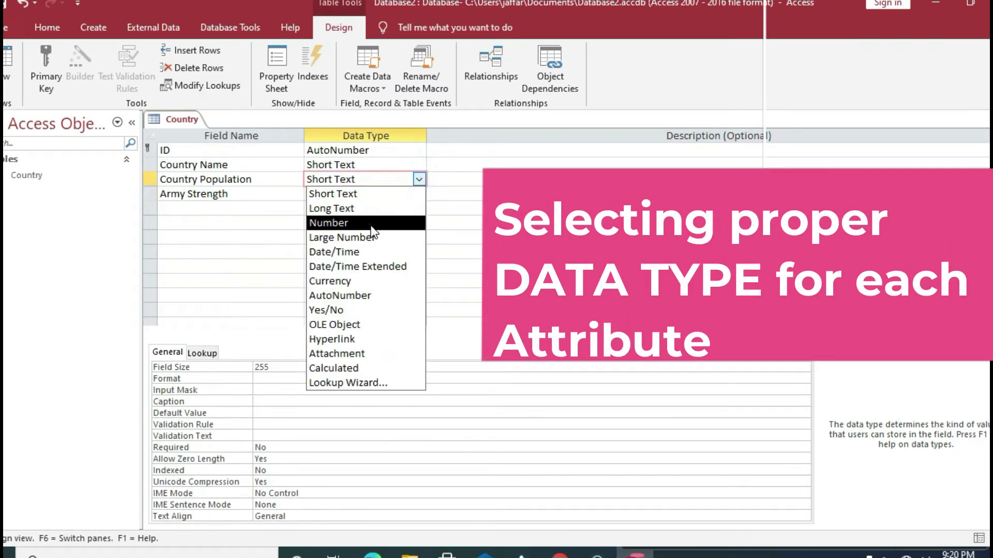
left_click(372, 223)
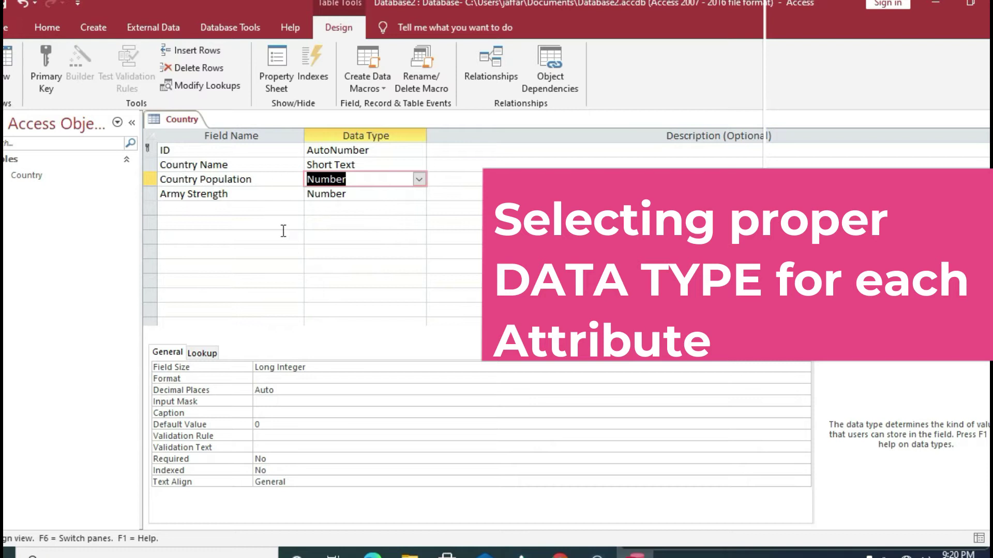
left_click(390, 166)
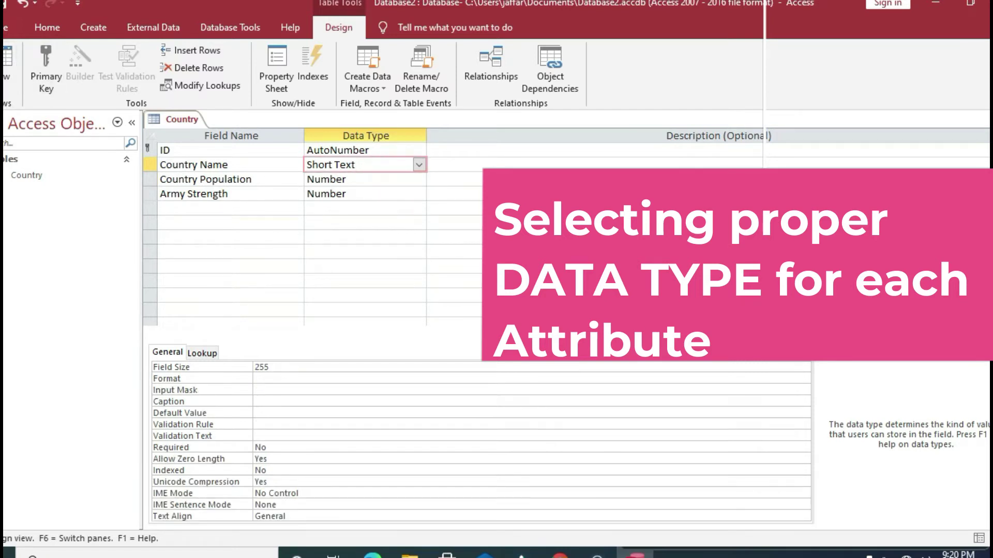
Step: Save the Country table design and show it in Datasheet View
left_click(8, 89)
left_click(63, 123)
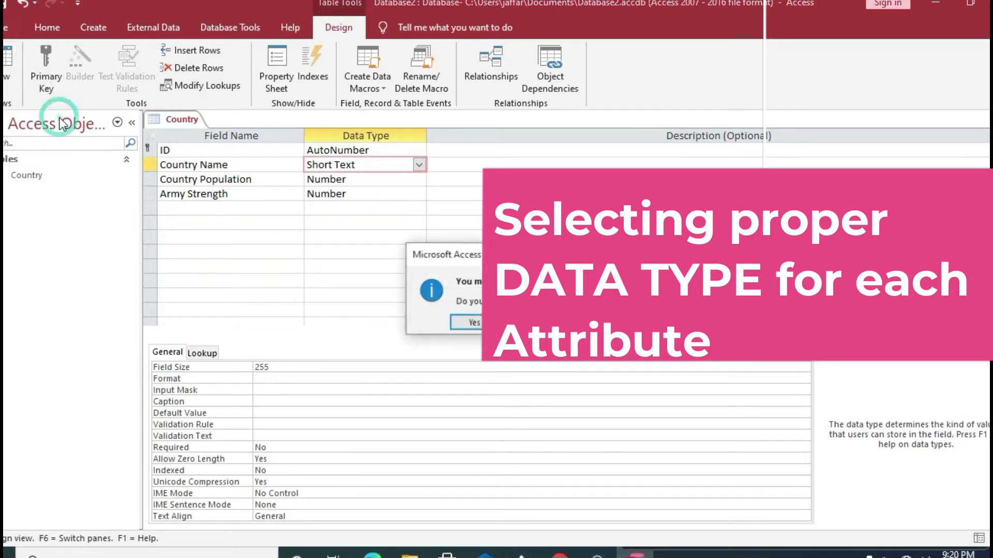
left_click(470, 321)
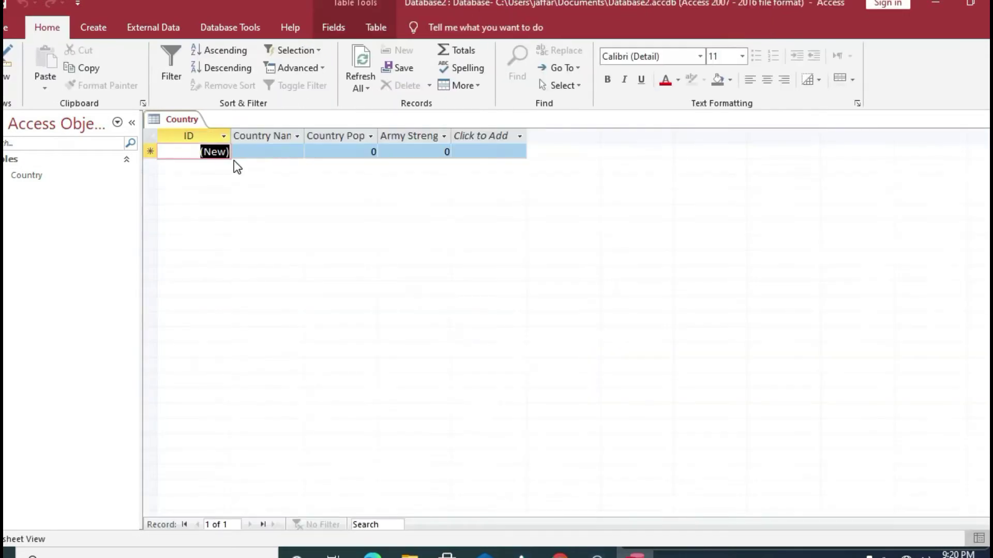
Step: Widen the Country Name, Country Population and Army Strength columns to fit
double_click(303, 136)
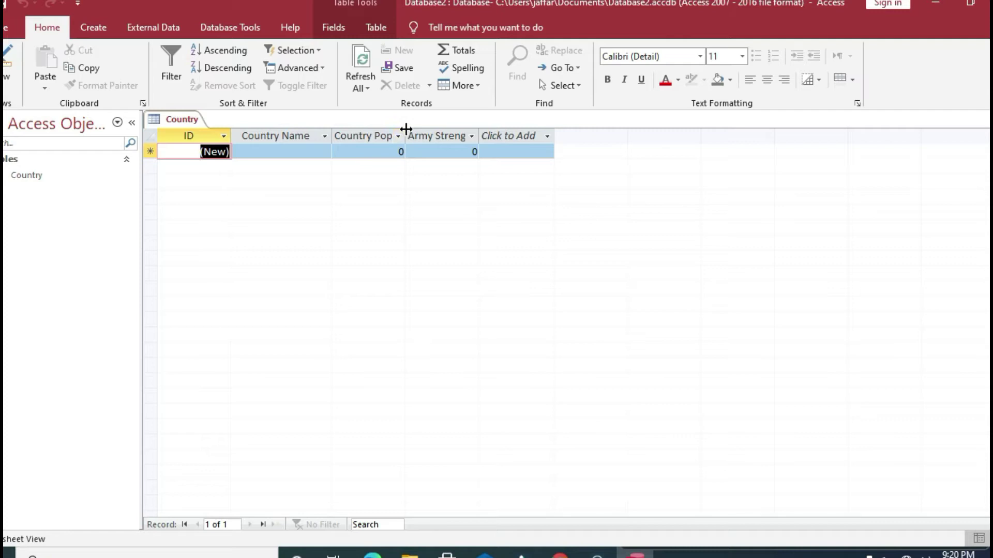
left_click_drag(406, 129, 436, 132)
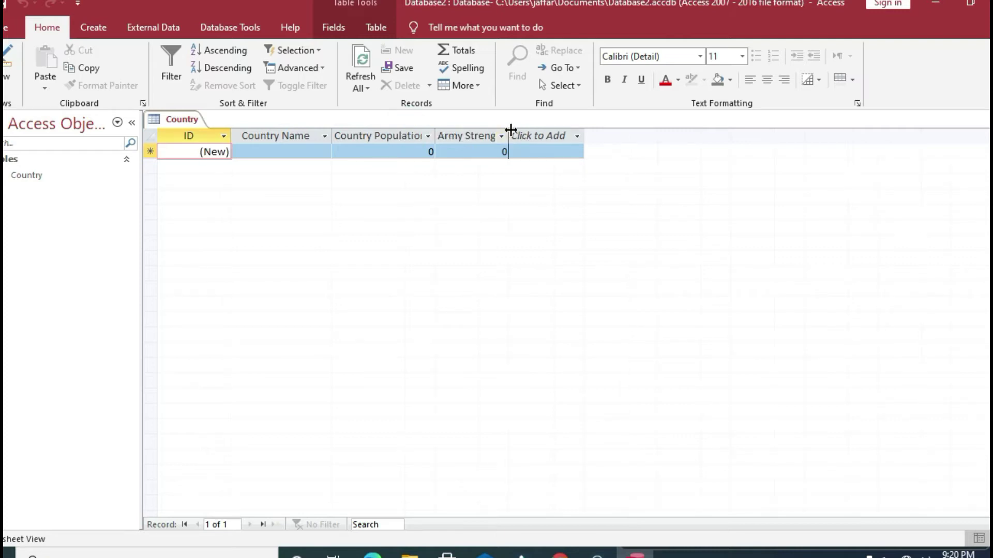
double_click(507, 136)
Step: Enter the Pakistan and India records with their population and army strength
left_click(300, 150)
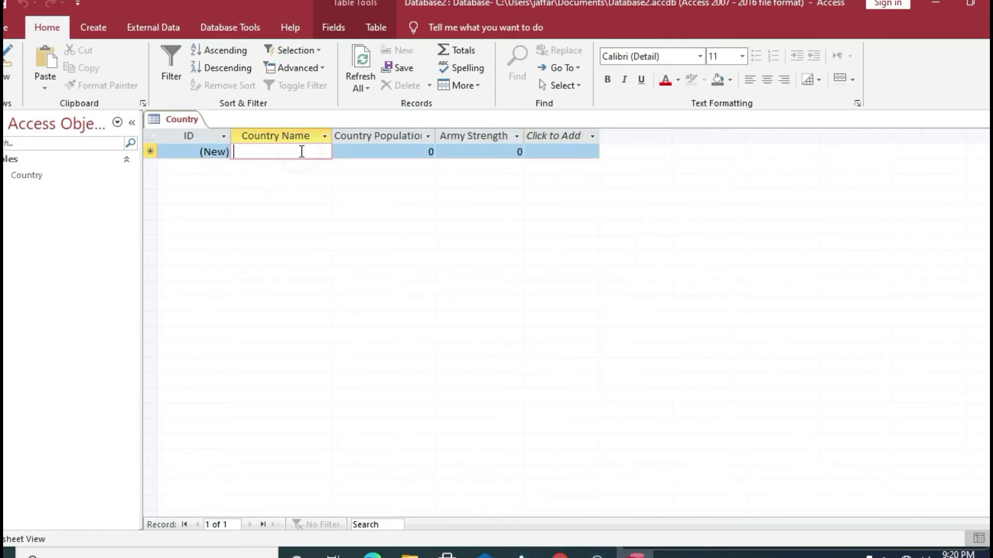
type("Pakistan")
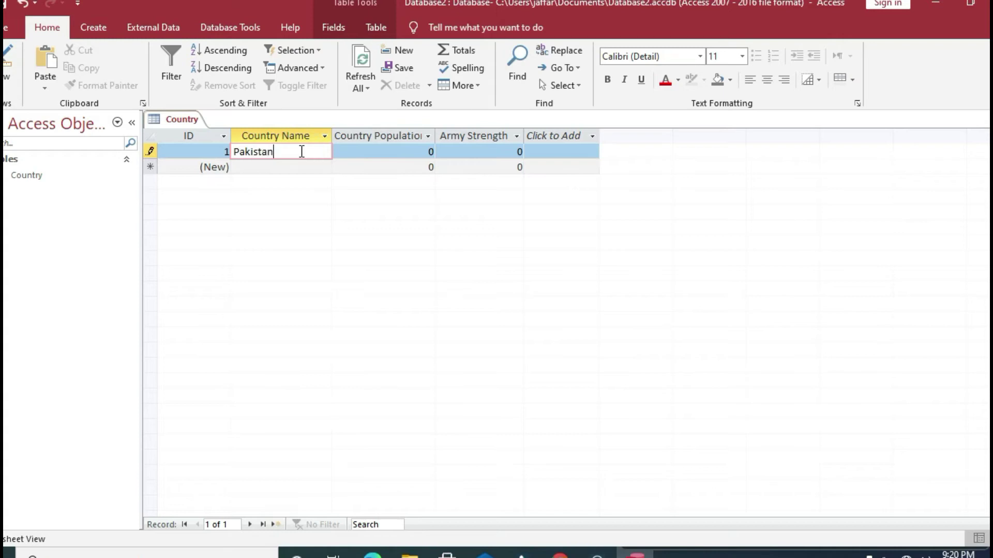
key("Tab")
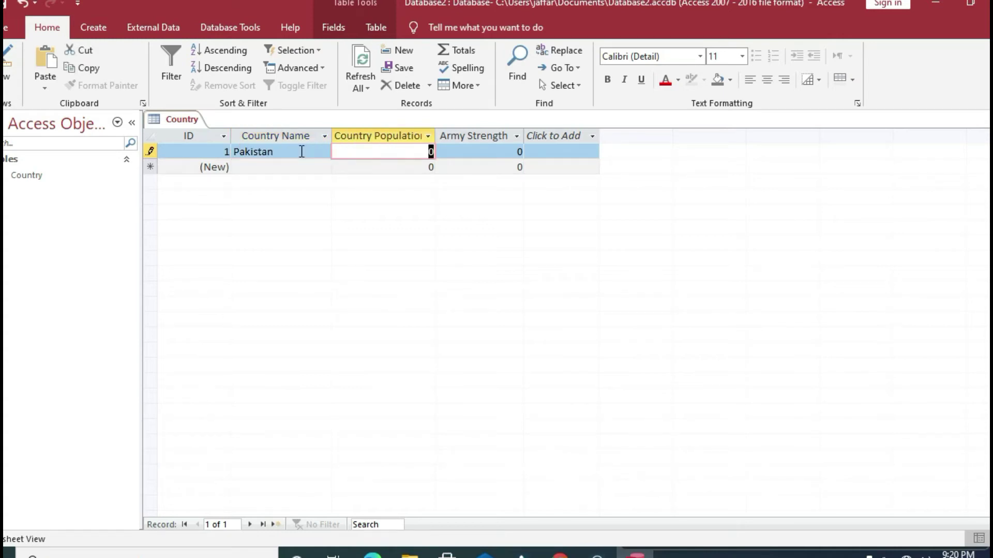
type("25")
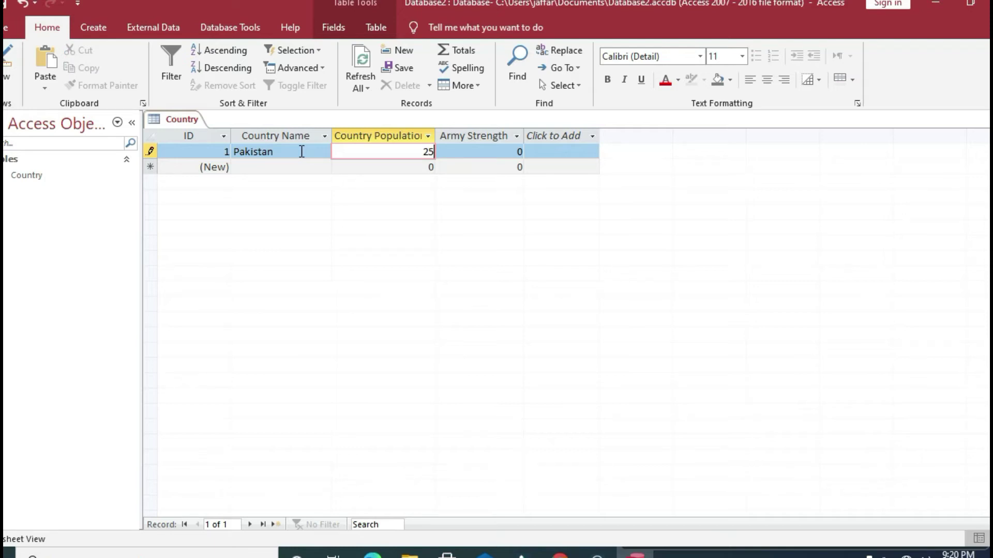
type("00")
type("0000")
key("Tab")
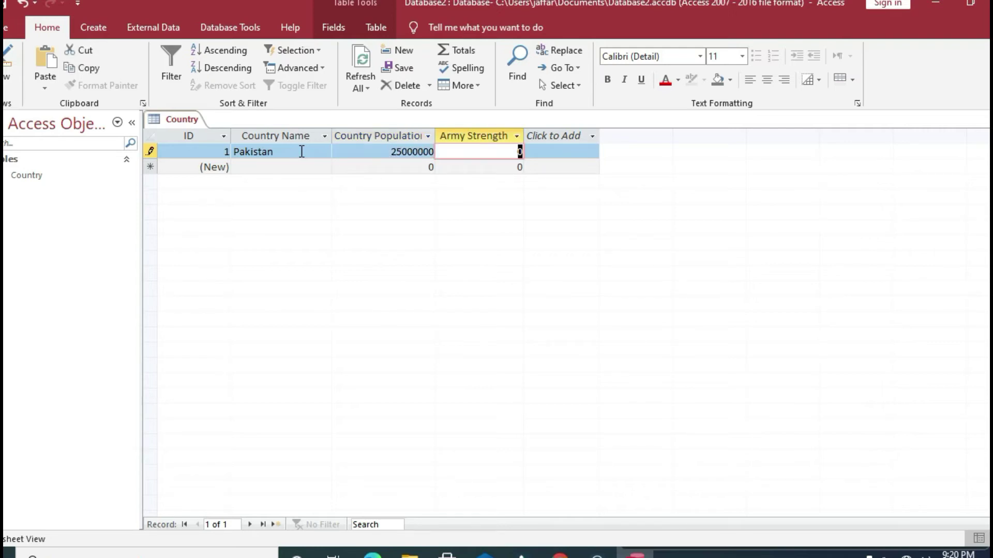
type("85")
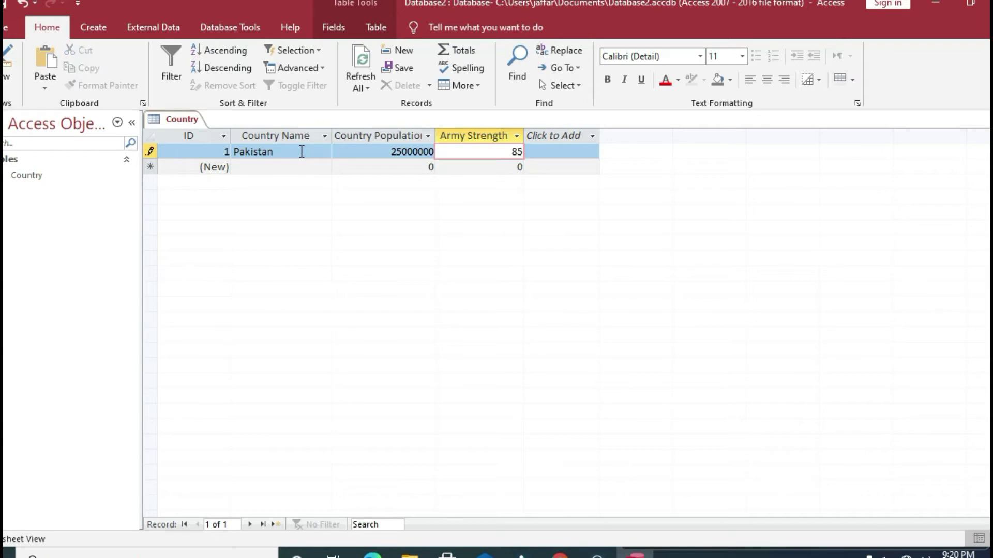
type("0000")
key("Tab")
key("Down")
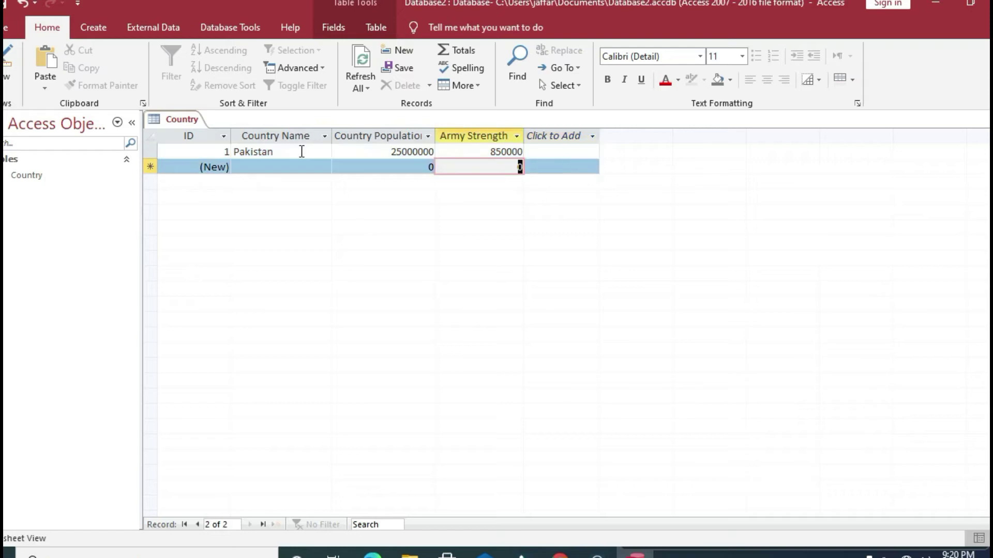
key("Left")
key("Left")
key("Left")
key("Right")
type("In")
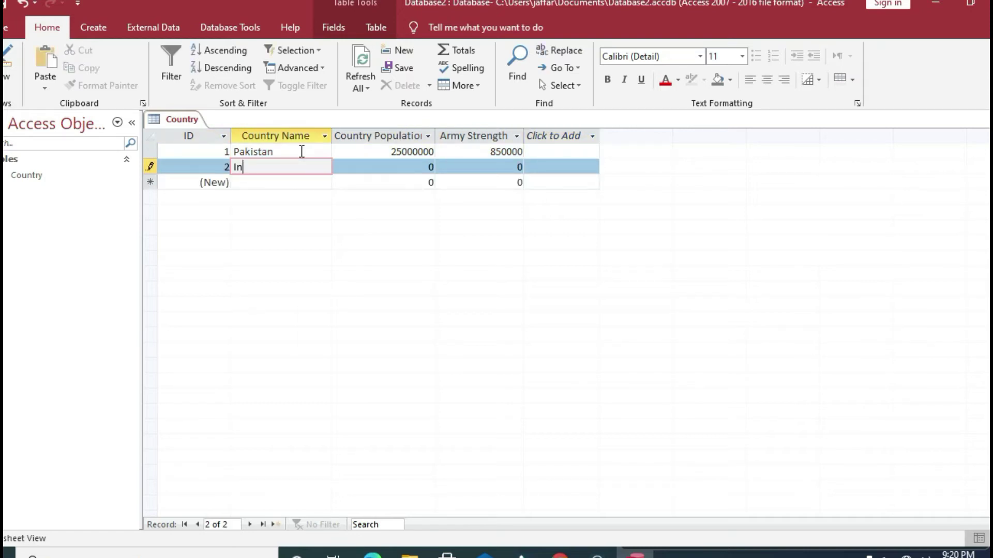
type("dia")
key("Tab")
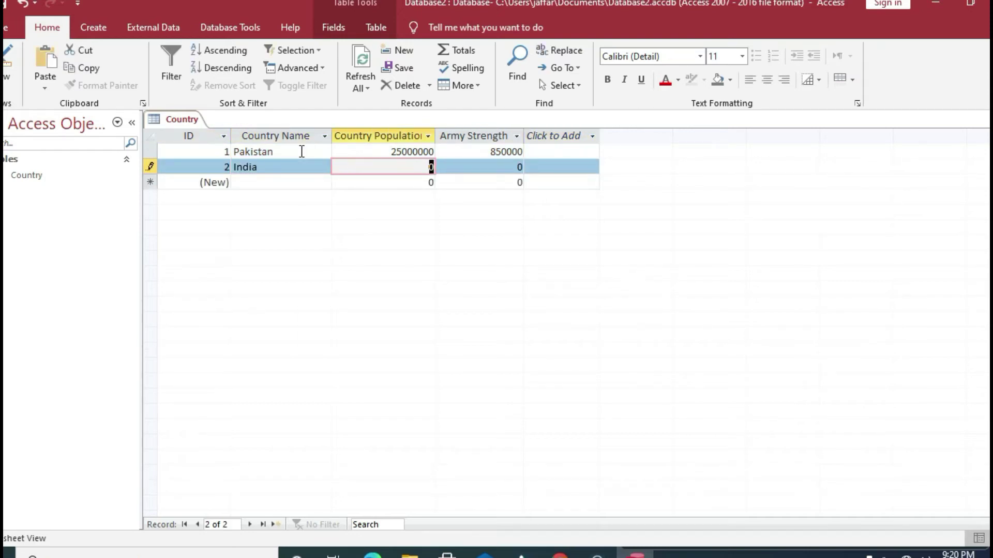
type("125000")
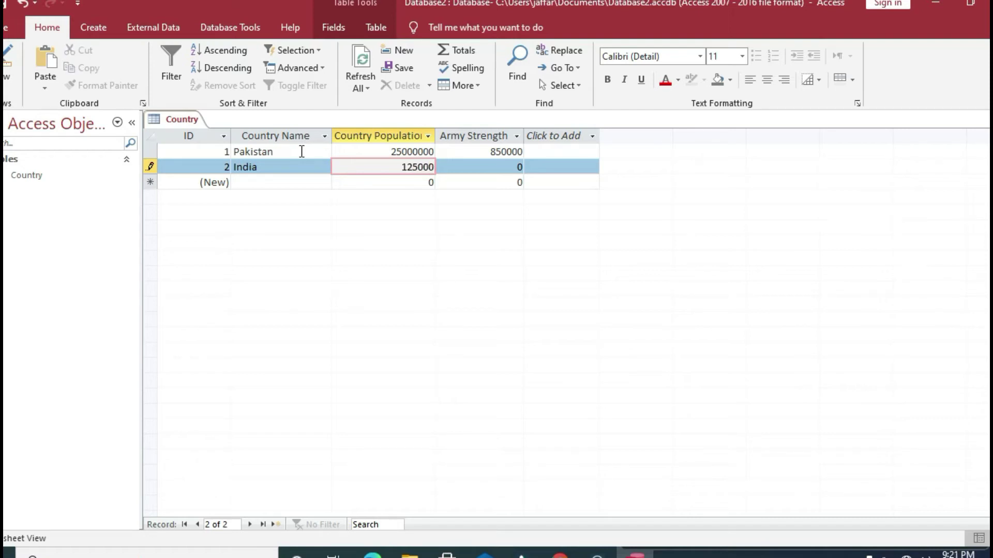
type("000")
key("Tab")
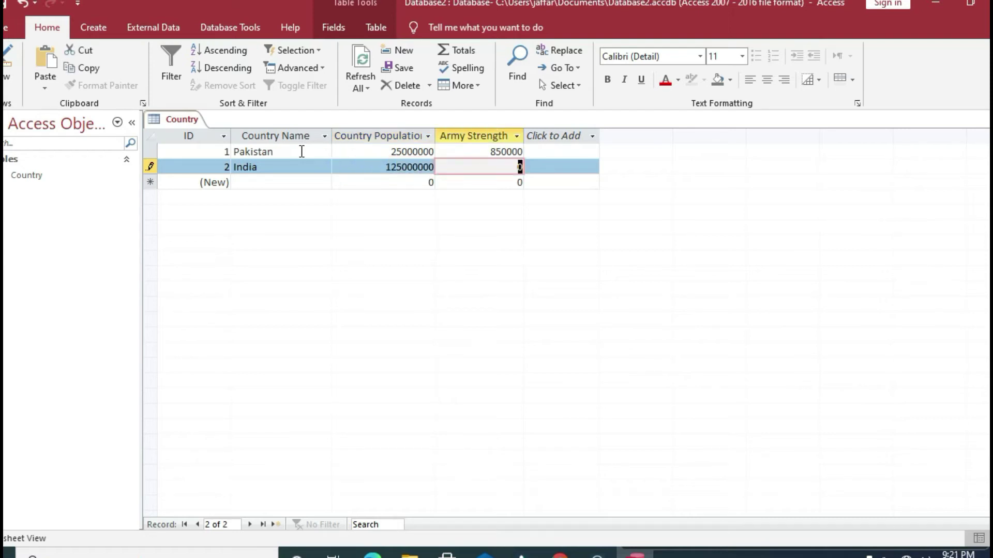
type("1")
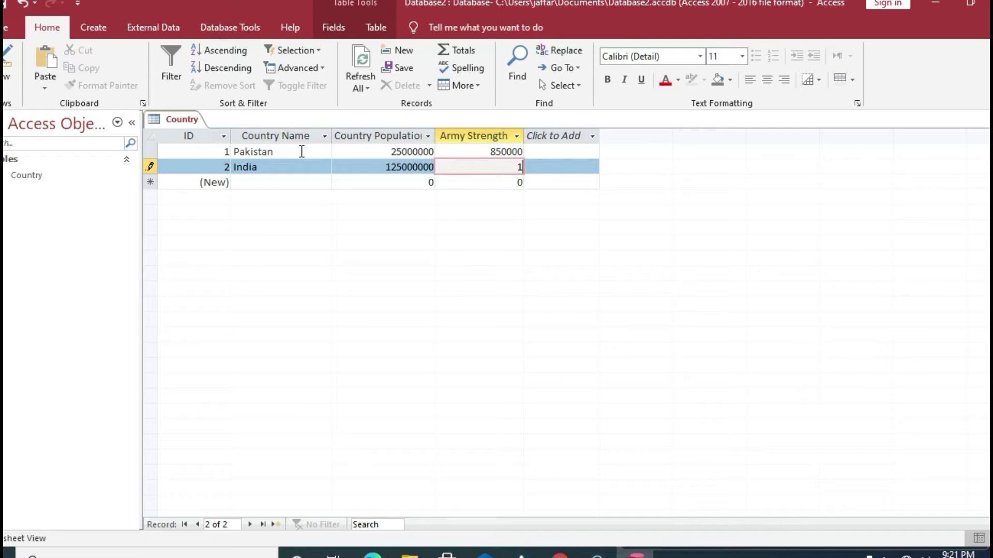
type("200000")
key("Tab")
key("Home")
Step: Enter the China record with its population and army strength
key("Down")
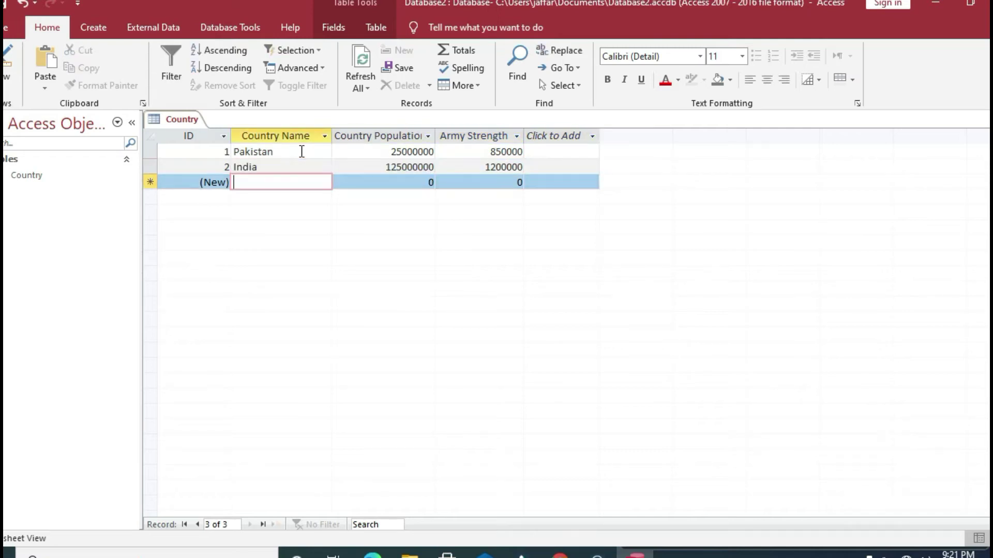
type("China")
key("Tab")
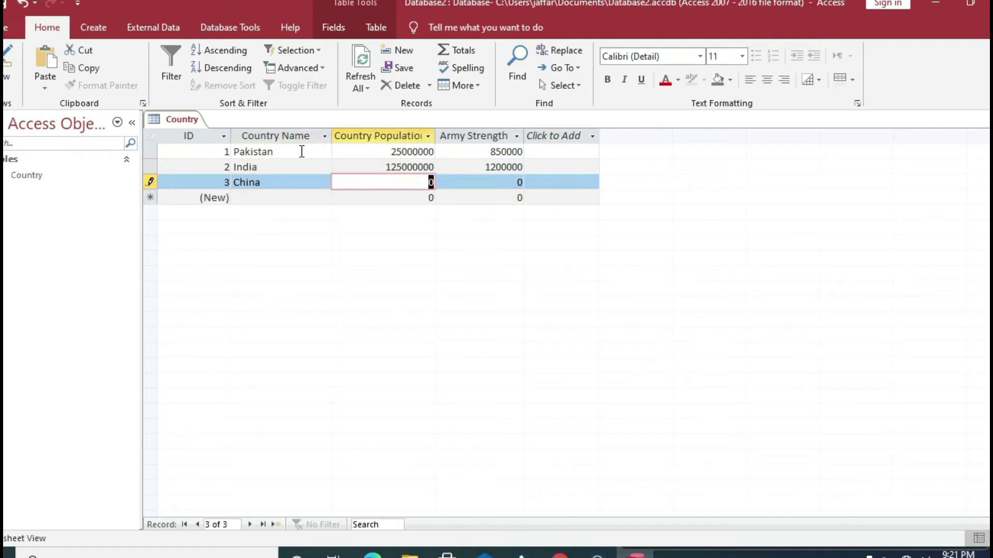
type("13")
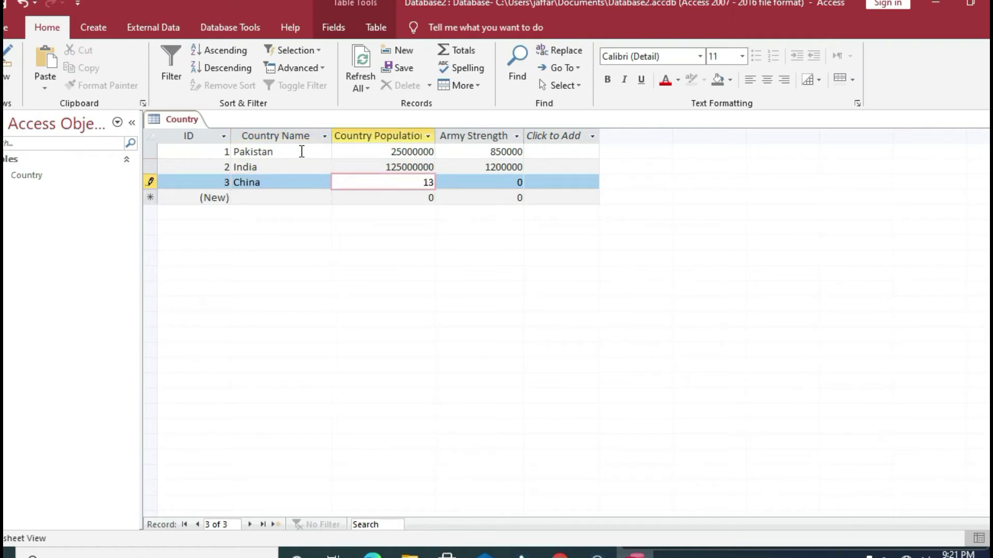
type("50000000")
key("Tab")
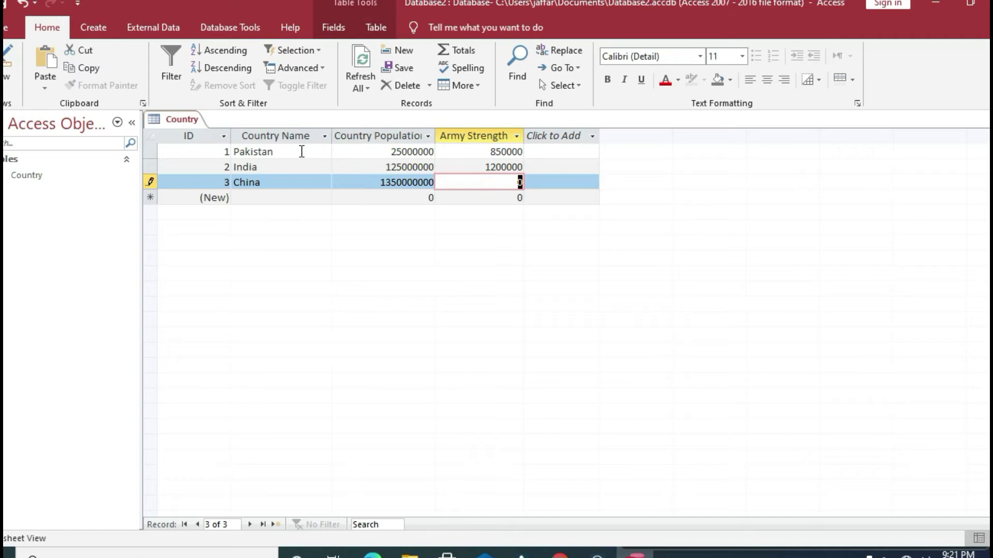
type("3")
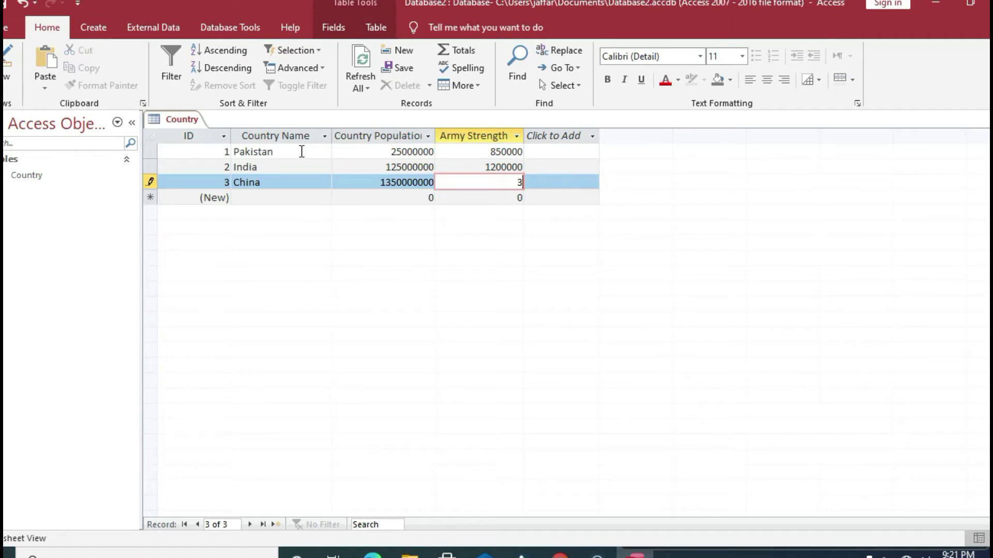
type("5000000")
key("shift+Tab")
key("shift+Tab")
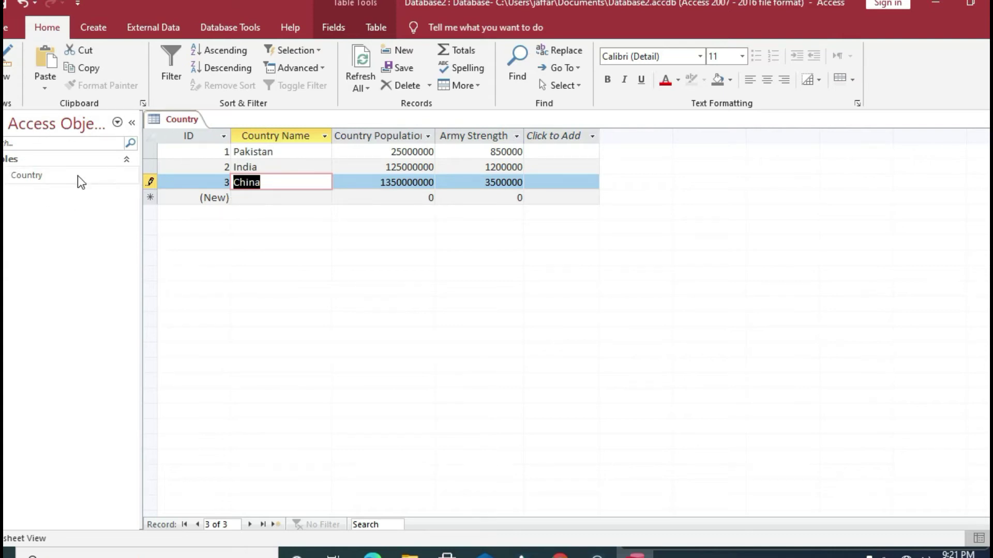
Step: Create another blank table and switch it to Design View
left_click(96, 30)
left_click(56, 74)
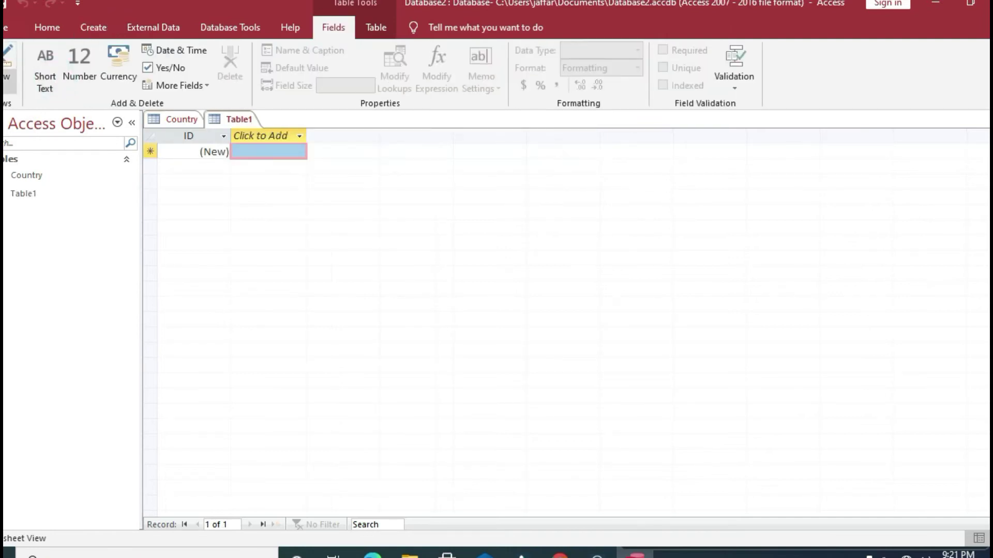
left_click(7, 87)
left_click(43, 158)
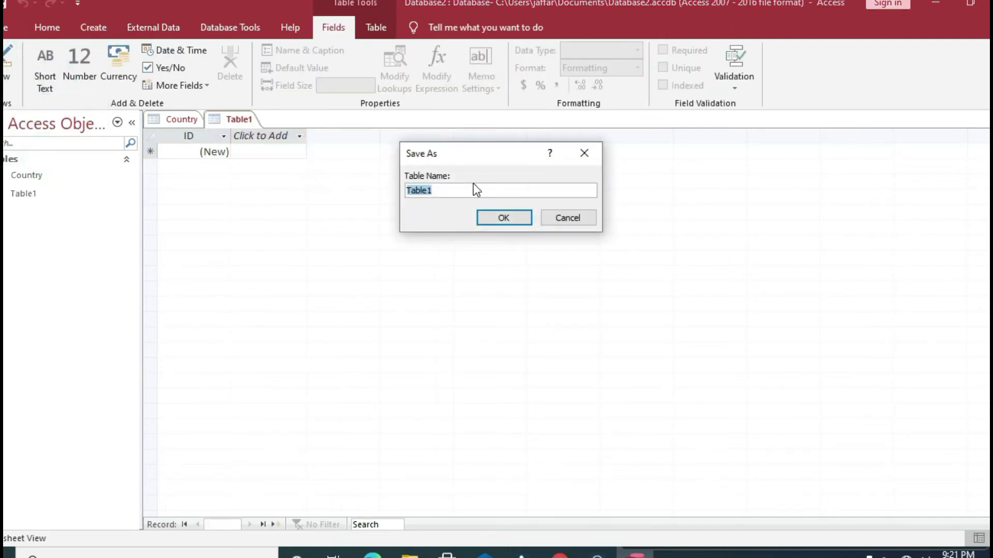
type("City")
Step: Save the table as 'City' and add Country ID, City Name, City Population, City Area
key("Return")
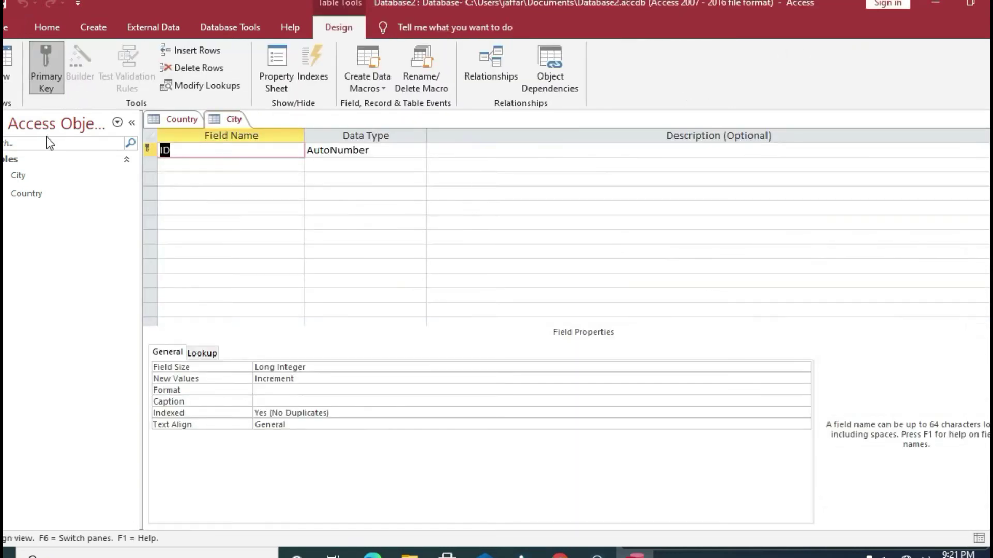
left_click(7, 97)
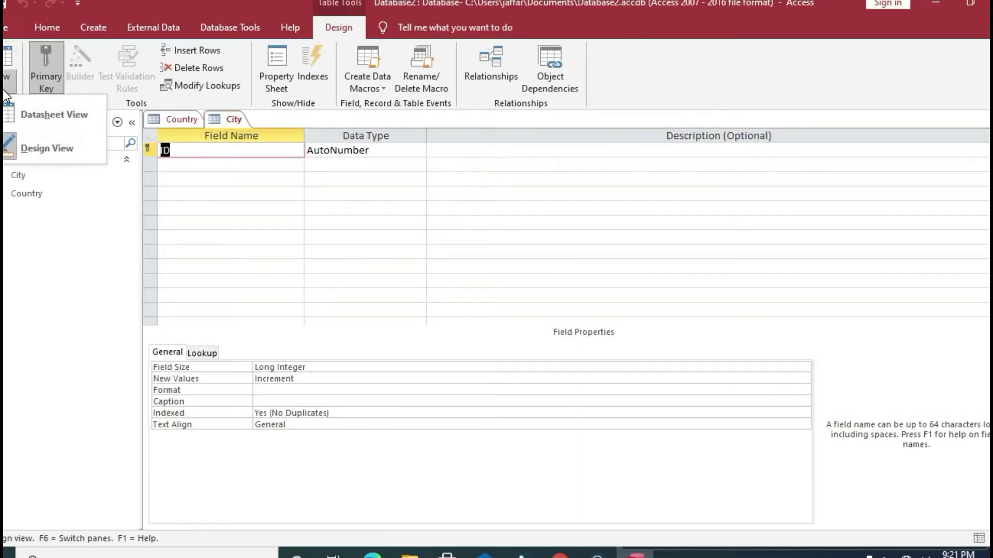
left_click(211, 165)
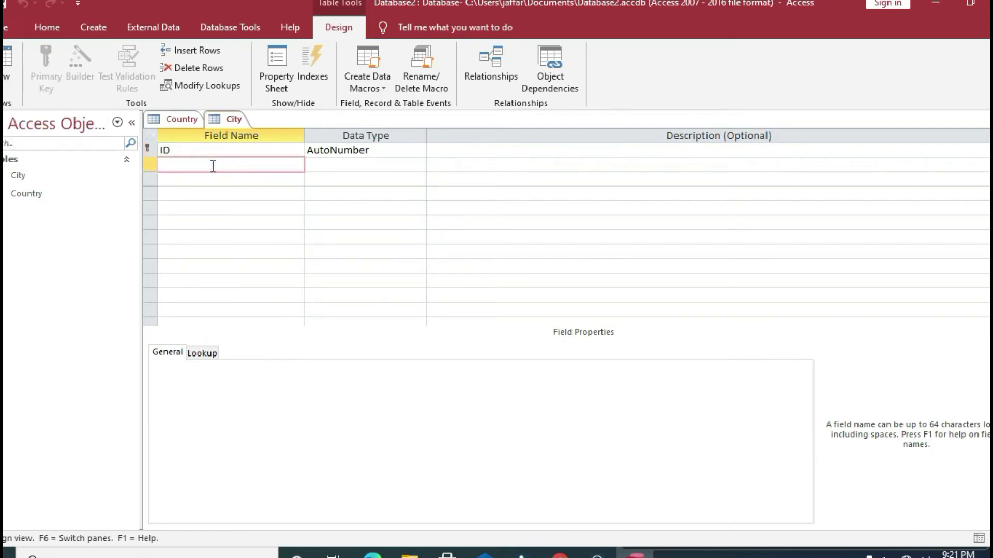
type("Country ID")
key("Down")
type("City ")
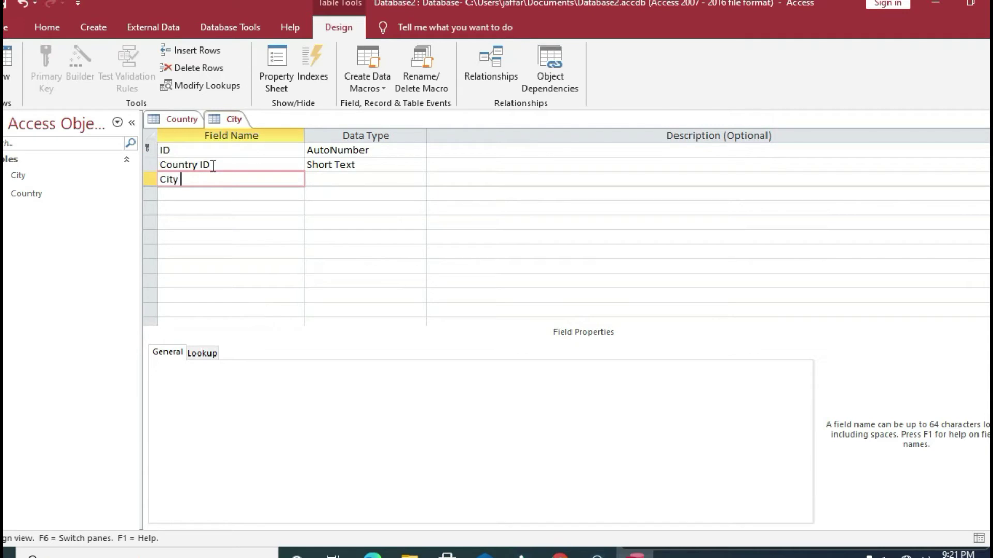
type("Na")
type("me")
key("Down")
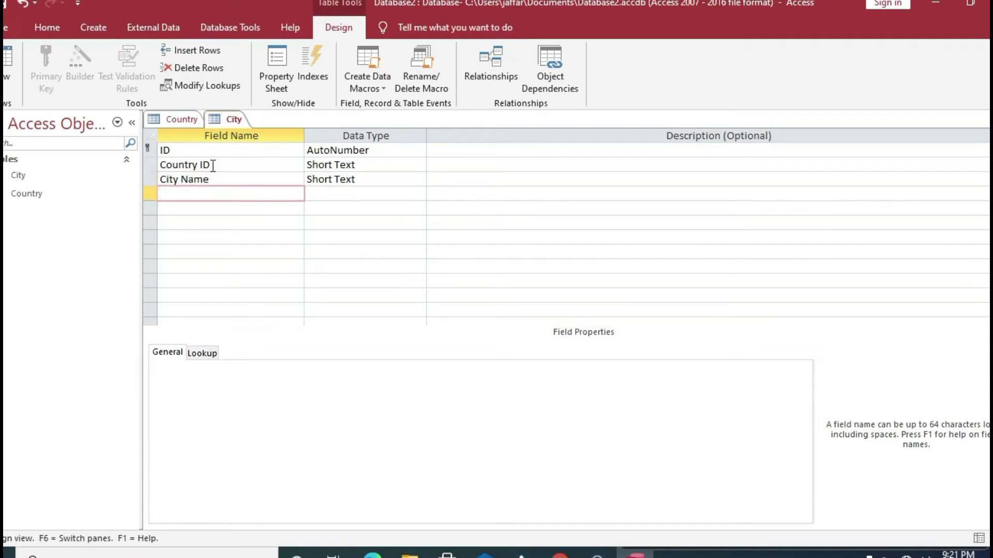
type("City Po")
type("pulation")
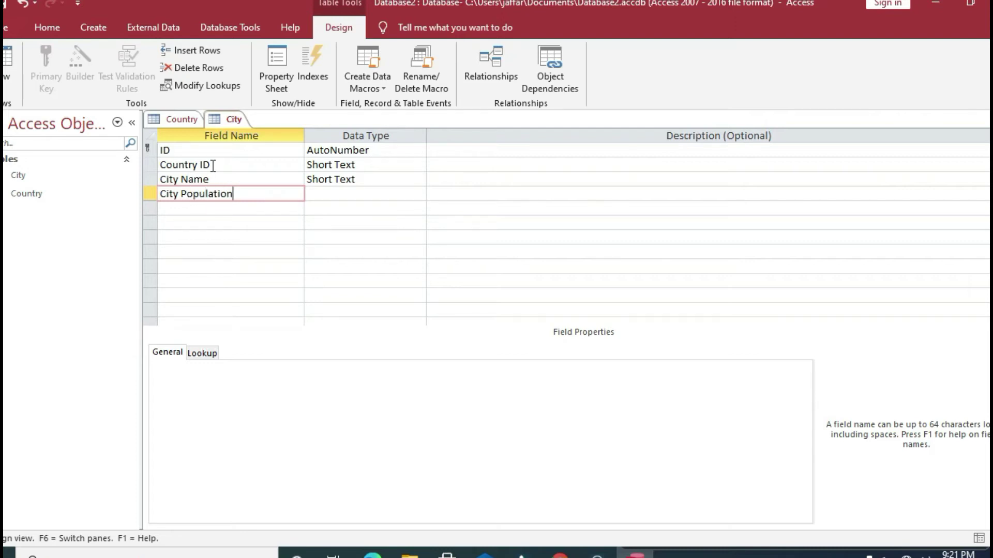
key("Down")
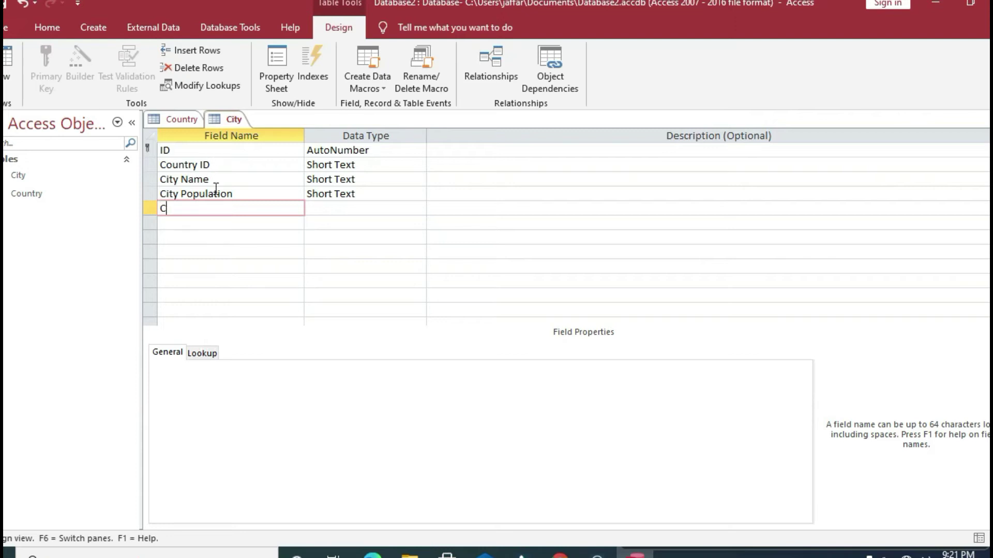
type("ty A")
type("rea")
key("Down")
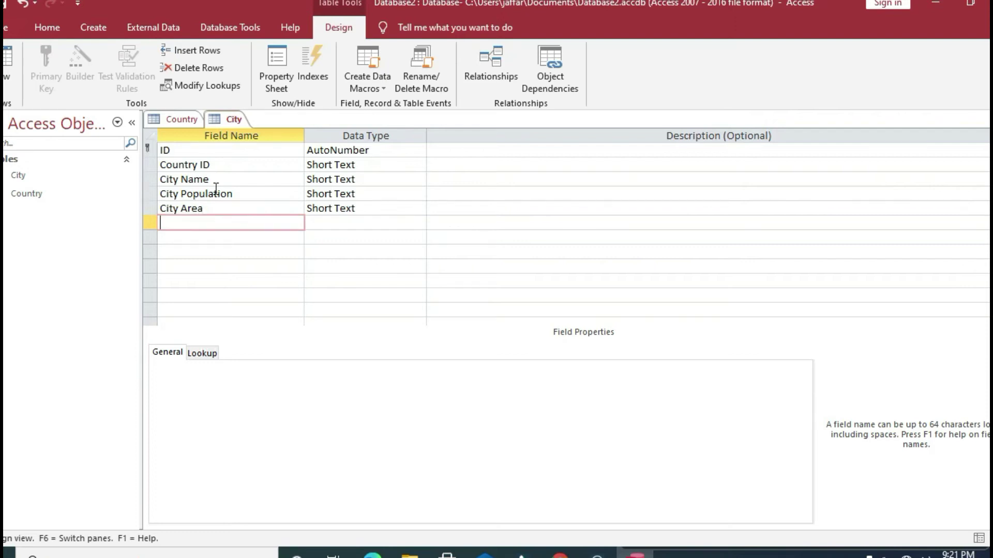
Step: Make City Area, City Population and Country ID Number fields
key("Up")
key("Tab")
key("shift+Tab")
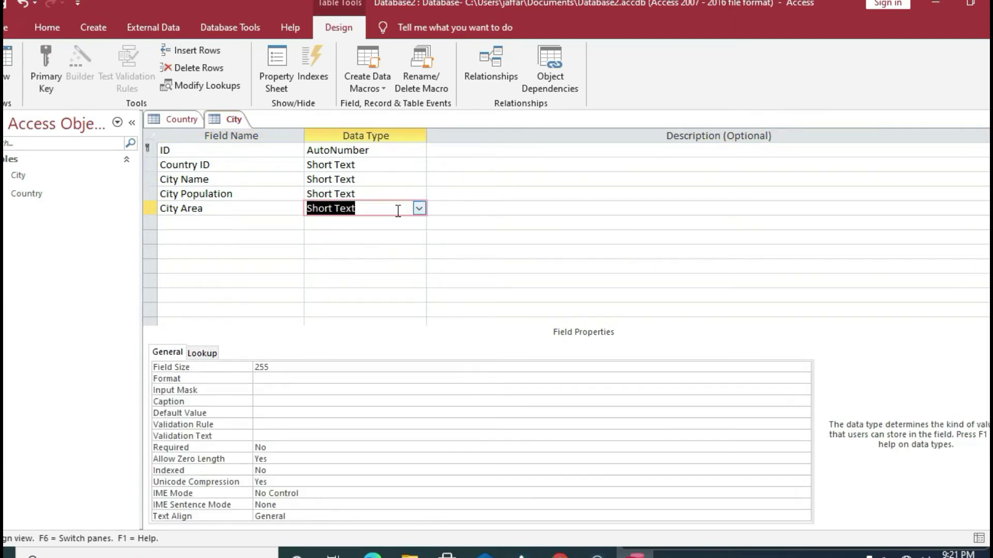
left_click(420, 212)
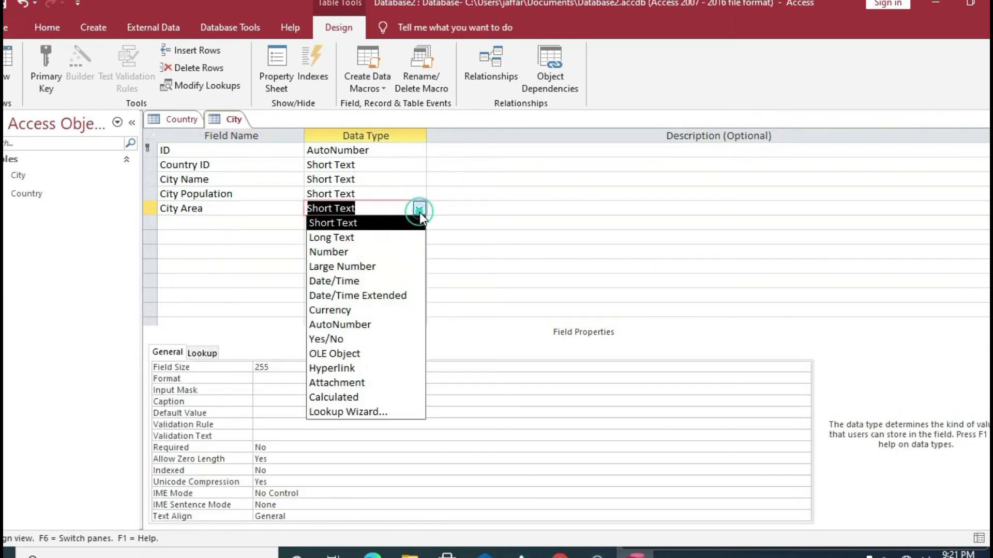
left_click(372, 254)
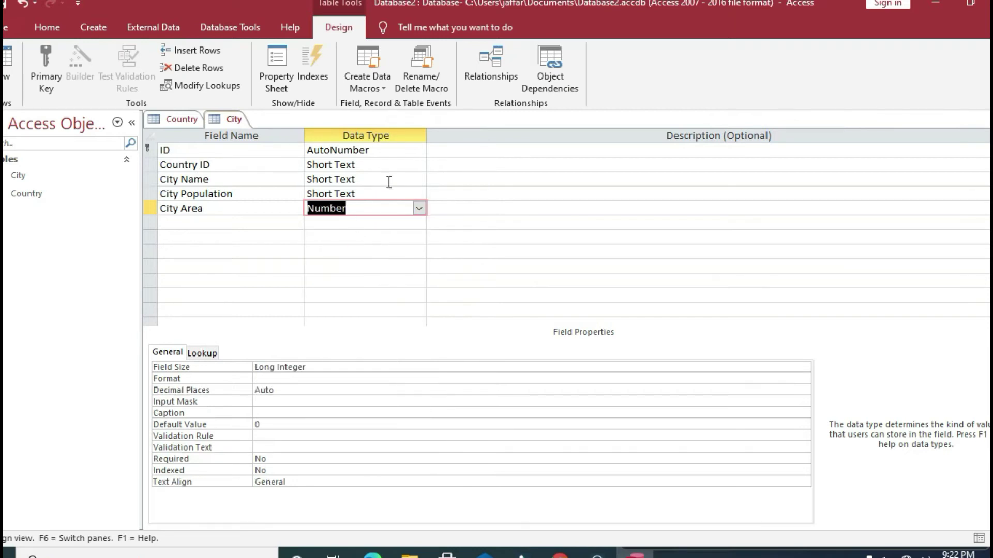
left_click(418, 195)
left_click(372, 238)
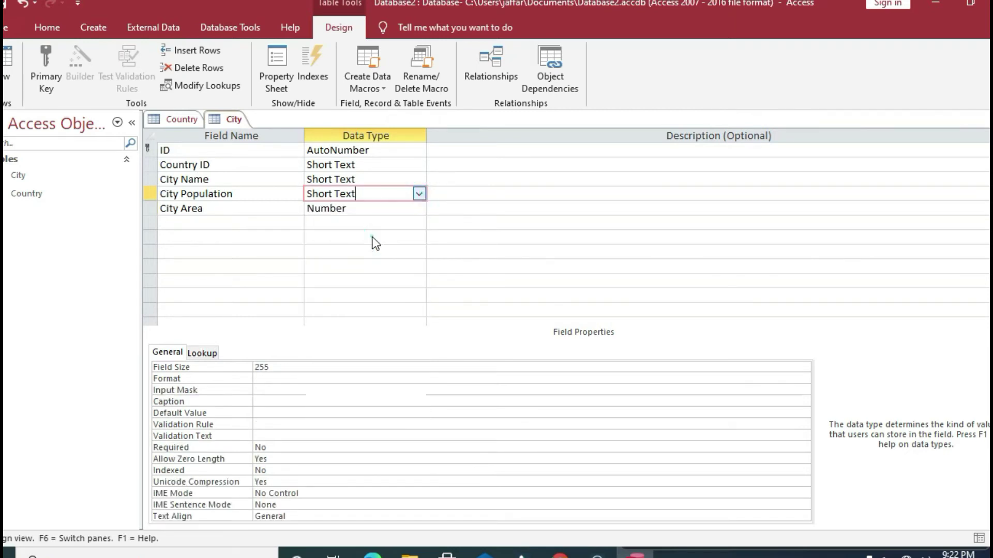
type("Number")
left_click(399, 181)
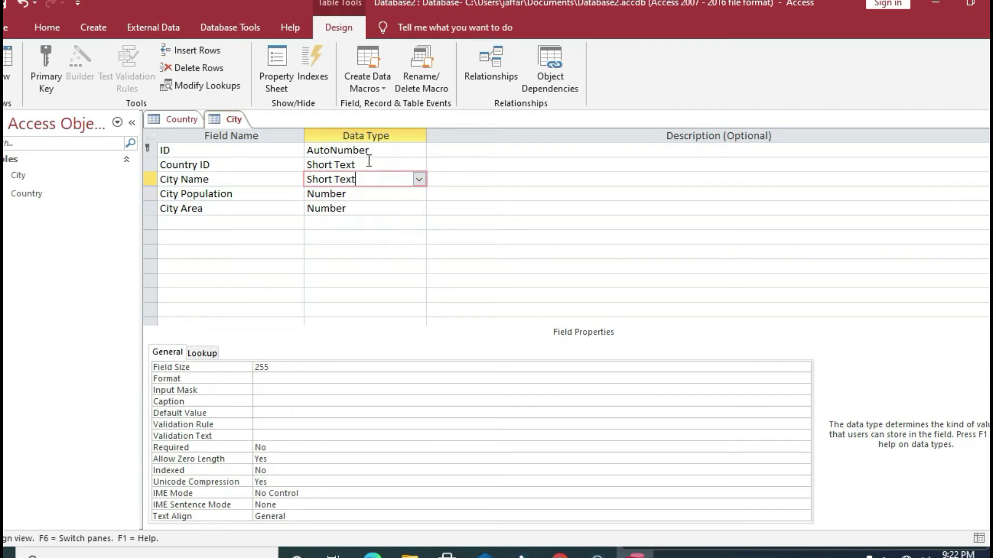
left_click(367, 163)
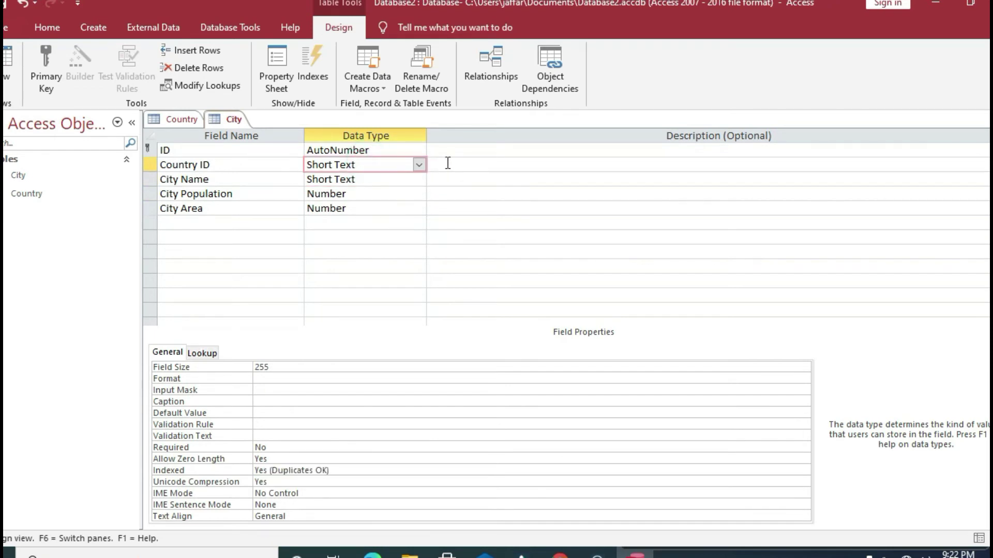
left_click(420, 166)
left_click(392, 206)
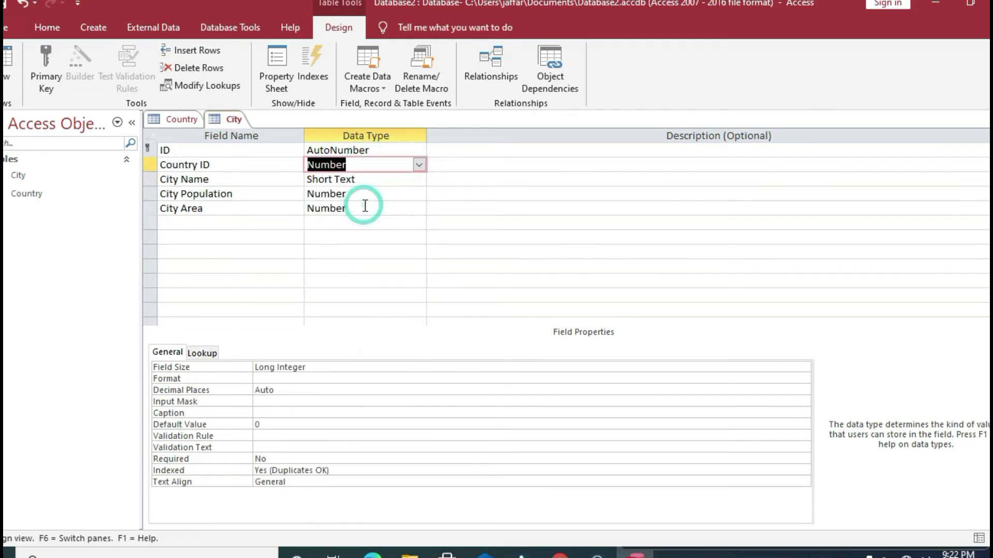
Step: Glance at the Country table, then confirm City's Country ID field is Number type
left_click(186, 119)
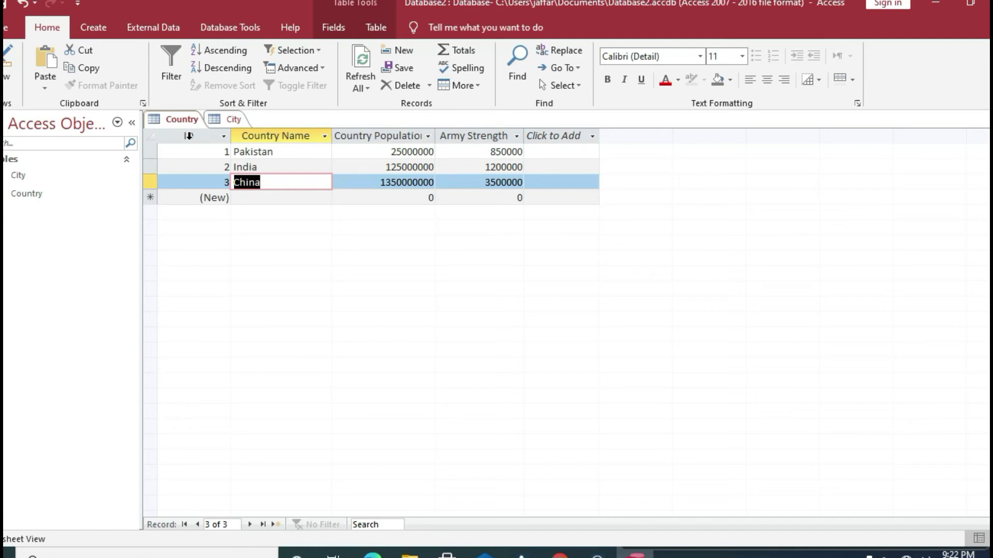
left_click(229, 122)
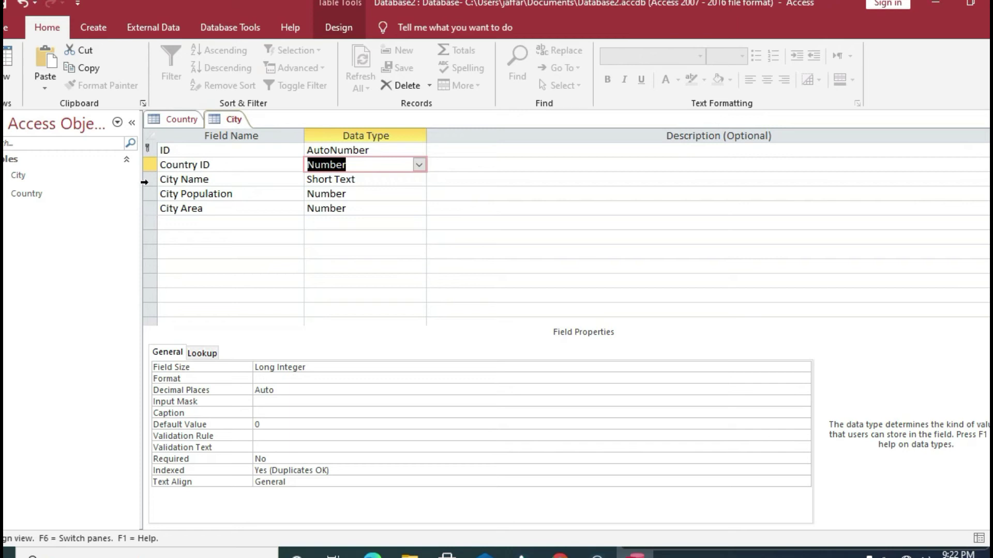
left_click(222, 163)
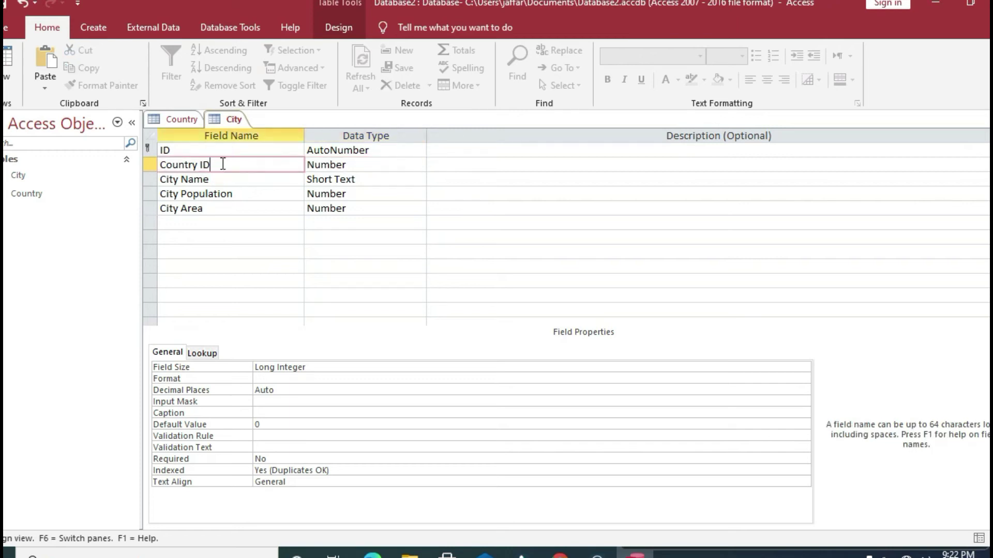
left_click_drag(221, 164, 159, 165)
left_click(238, 165)
left_click(381, 166)
left_click(284, 162)
Step: Set Country ID's Indexed property to Yes (No Duplicates)
left_click(347, 471)
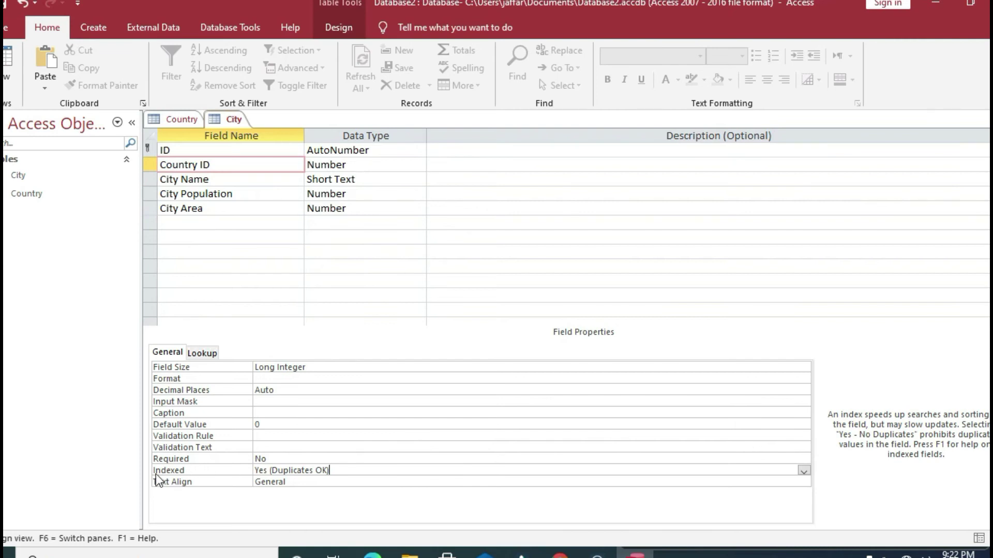
left_click(332, 471)
left_click(803, 470)
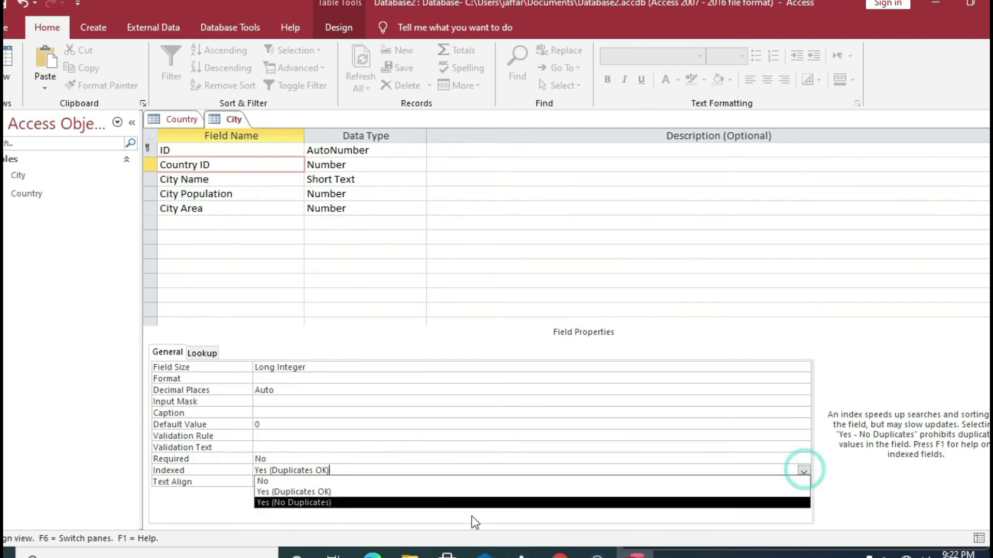
left_click(454, 503)
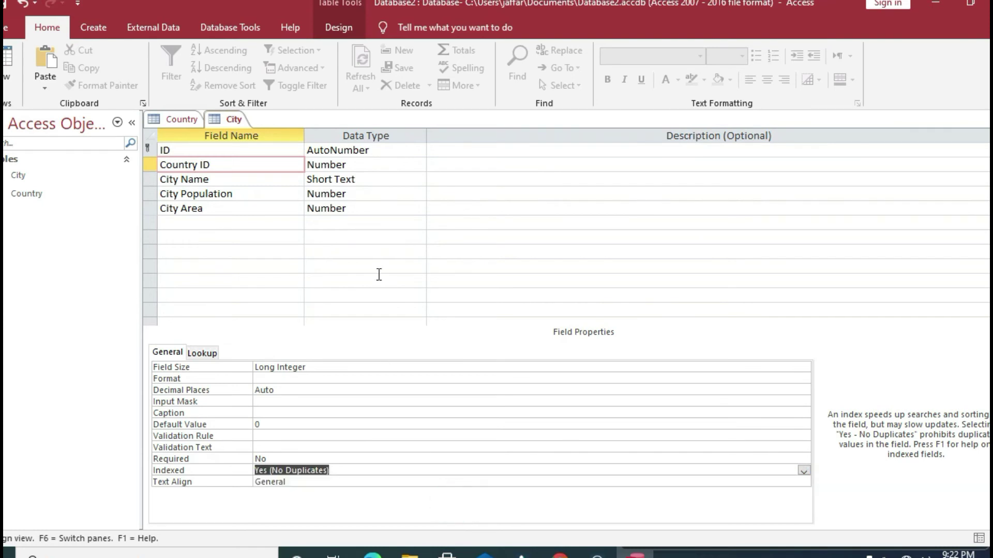
Step: Close all open tables, saving the City table design changes
right_click(181, 120)
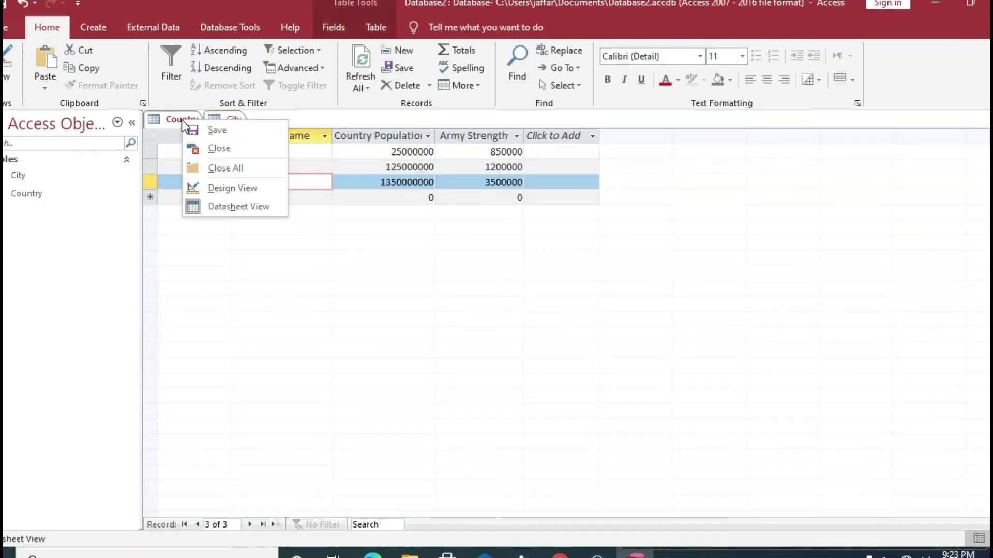
left_click(248, 169)
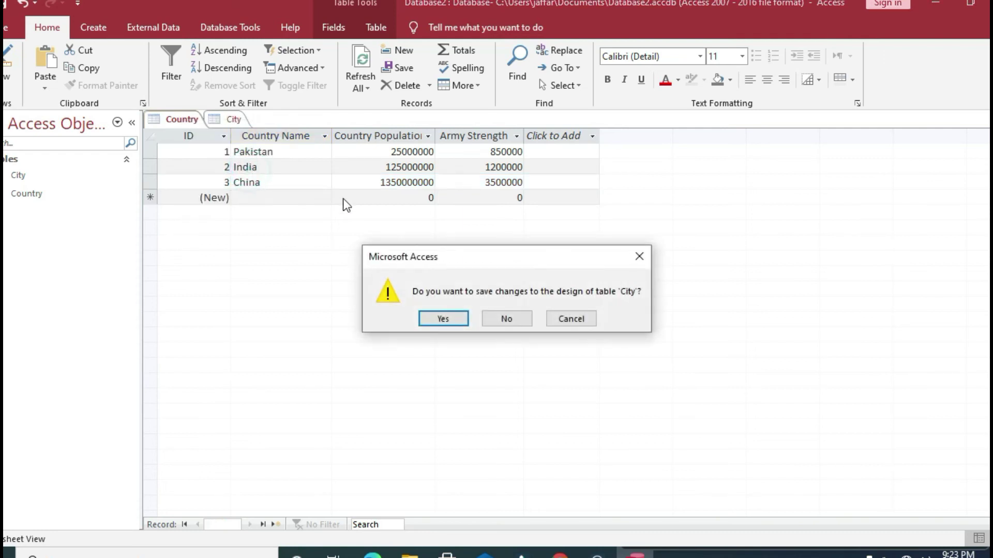
left_click(440, 316)
Step: Open Database Tools > Relationships and add the City and Country tables
left_click(225, 27)
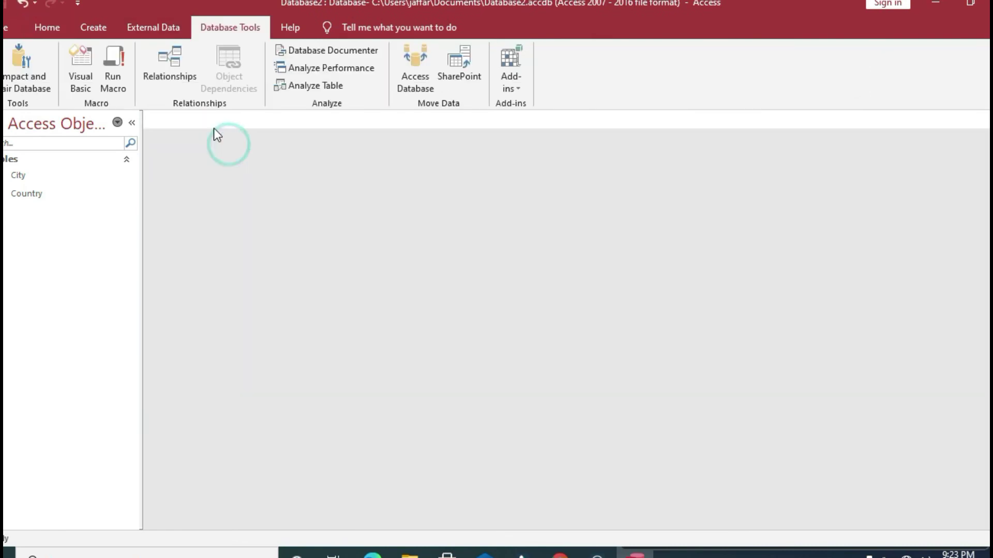
left_click(165, 68)
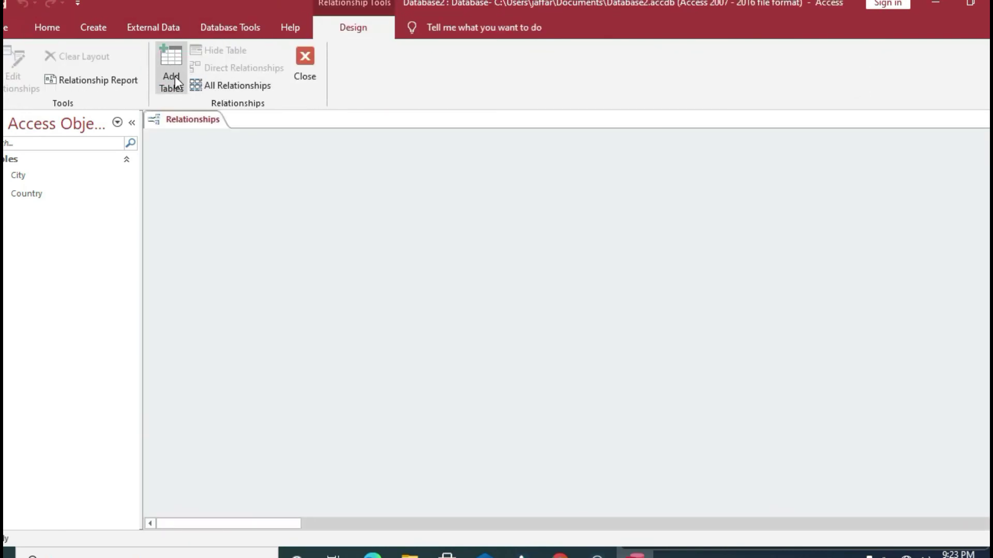
left_click(175, 76)
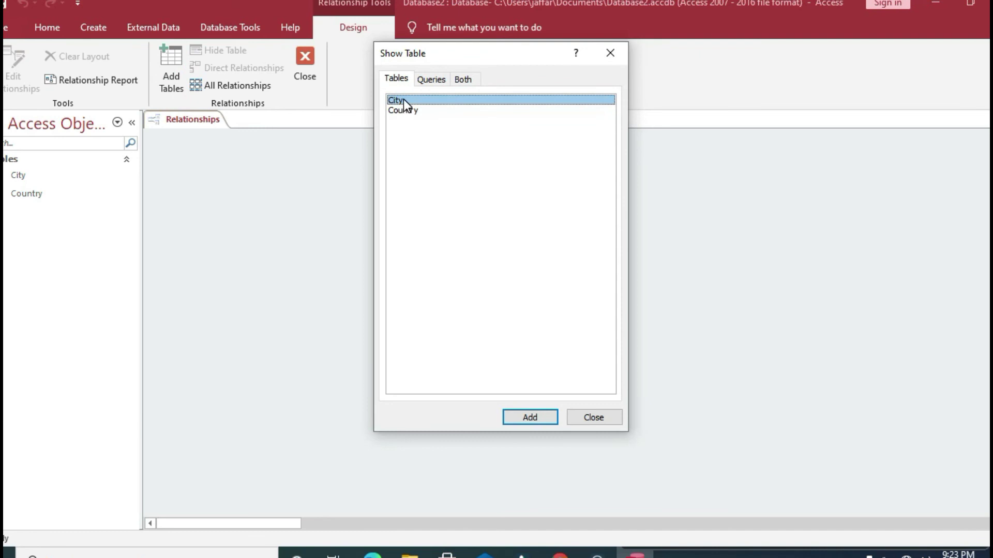
left_click_drag(443, 62, 521, 119)
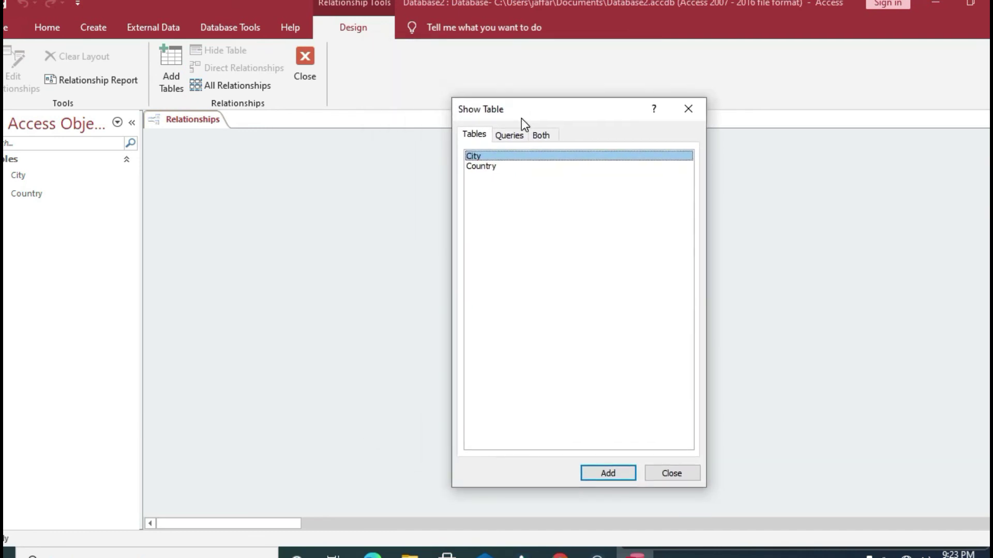
double_click(478, 157)
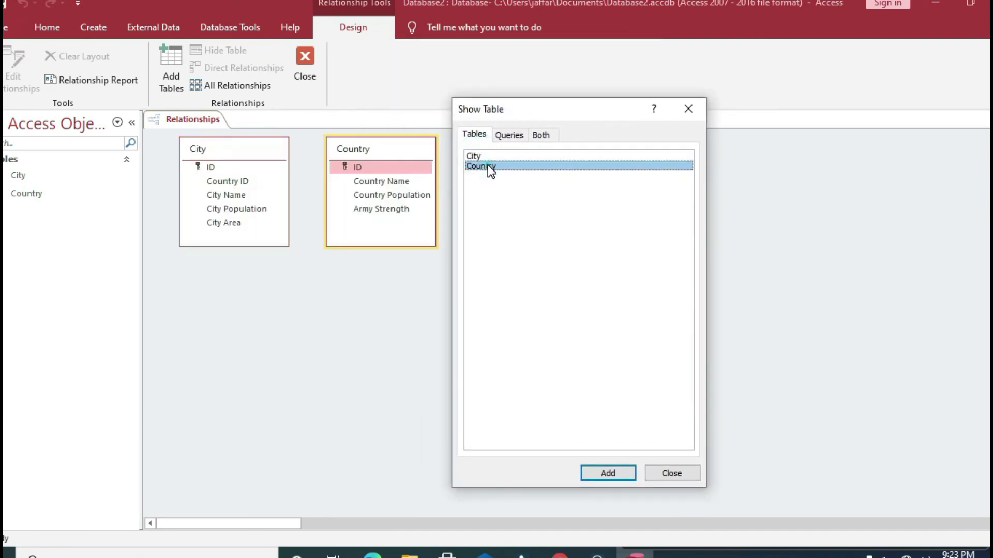
left_click(688, 108)
Step: Move the Country table right and drag its ID onto City's Country ID
left_click(369, 142)
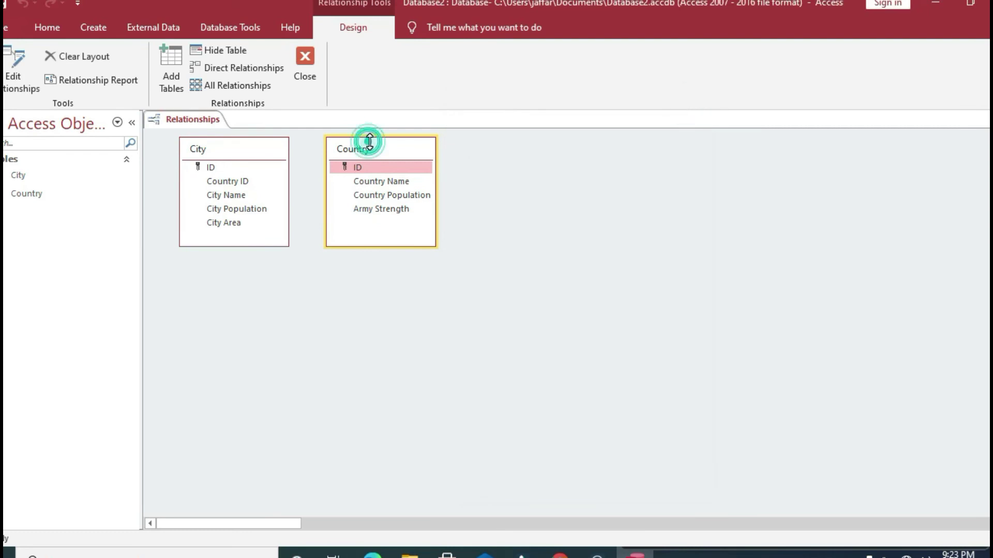
left_click_drag(375, 148, 588, 156)
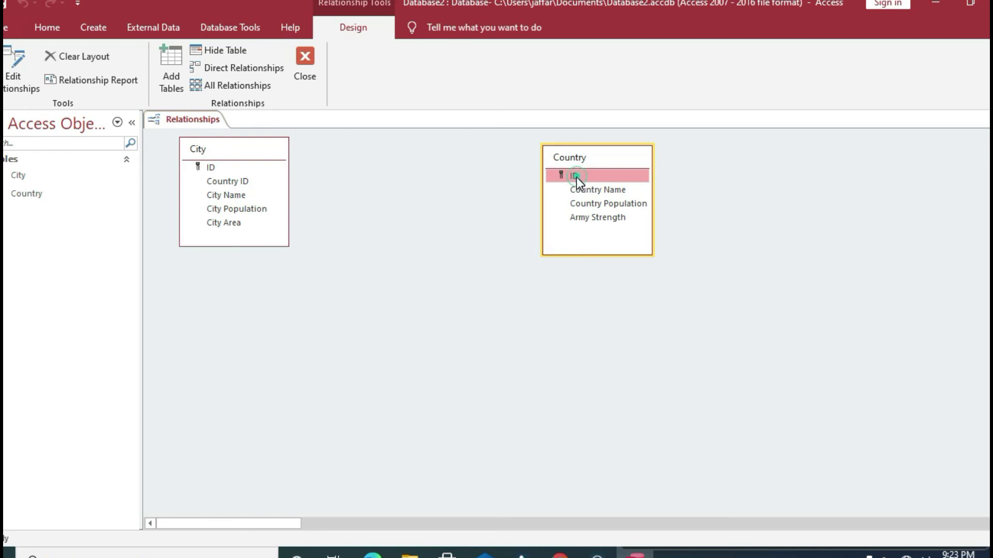
left_click_drag(576, 177, 460, 177)
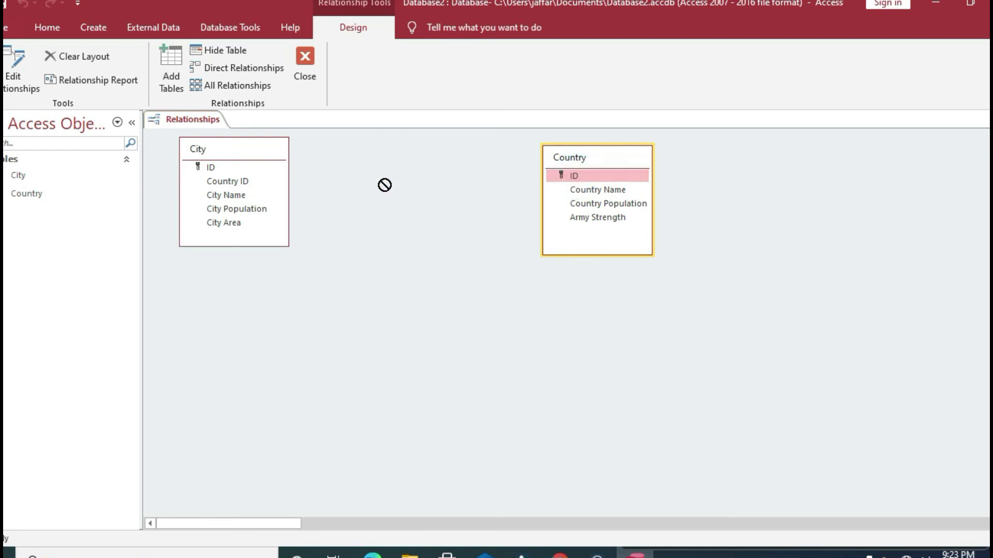
left_click_drag(460, 176, 245, 187)
mouse_move(247, 182)
left_mouse_down()
mouse_move(399, 152)
mouse_move(238, 186)
left_mouse_up()
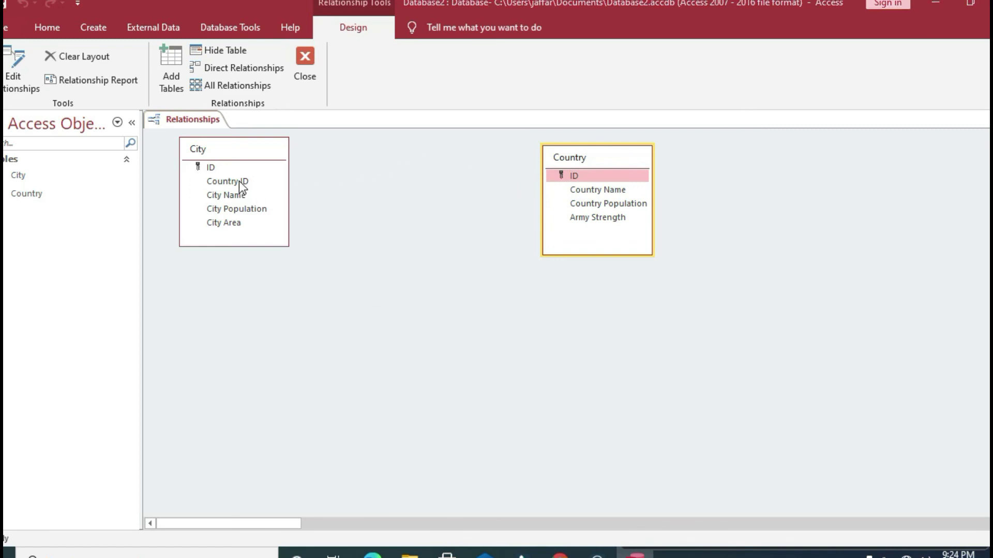
left_click_drag(238, 186, 241, 187)
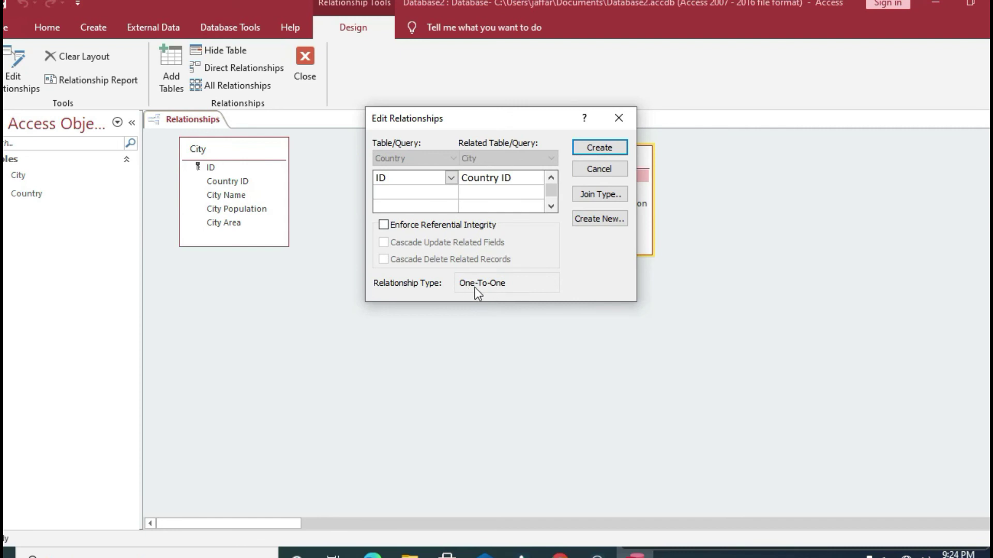
Step: Enforce referential integrity and create the one-to-one relationship
left_click(385, 225)
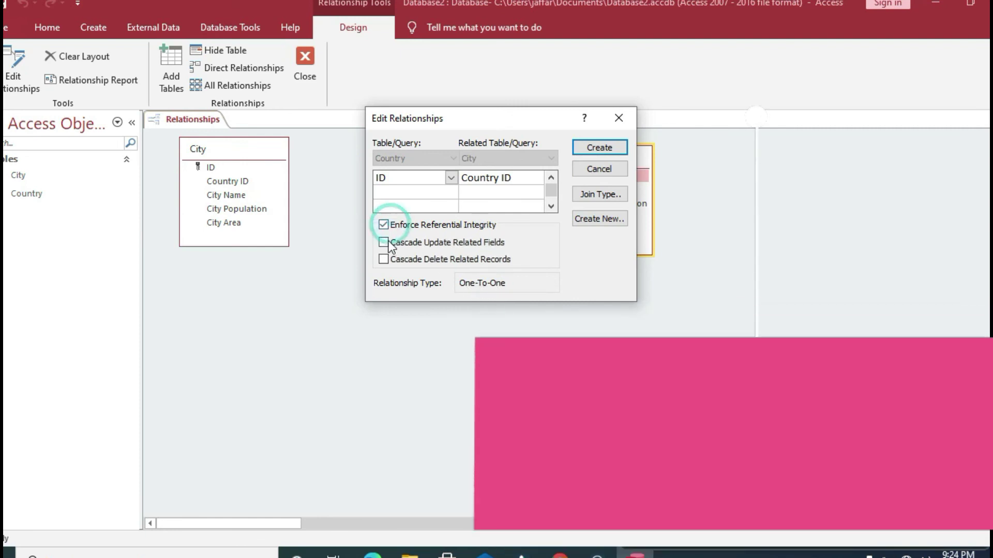
left_click(384, 242)
left_click(598, 146)
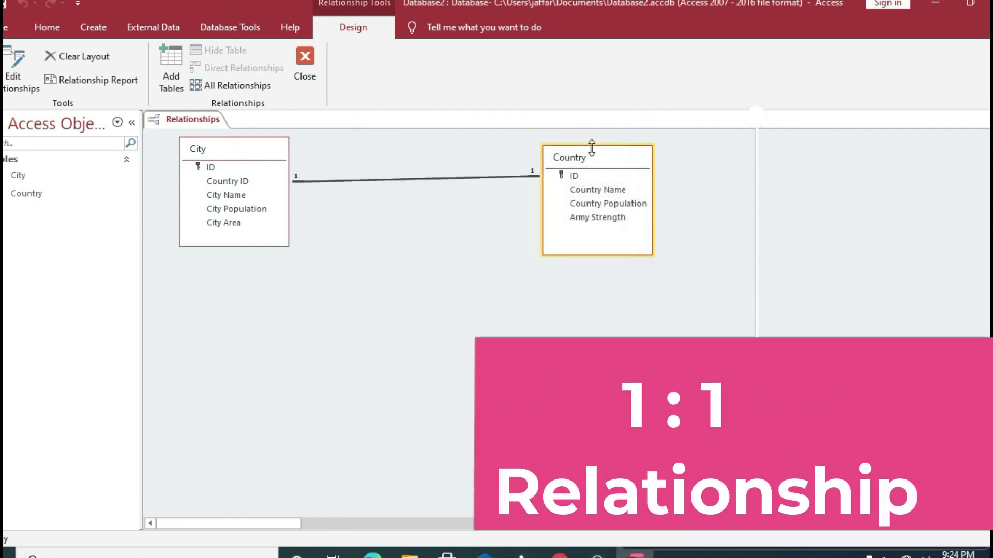
Step: Reposition the Country table lower and to the left, keeping its one-to-one link to City
left_click_drag(571, 160, 422, 271)
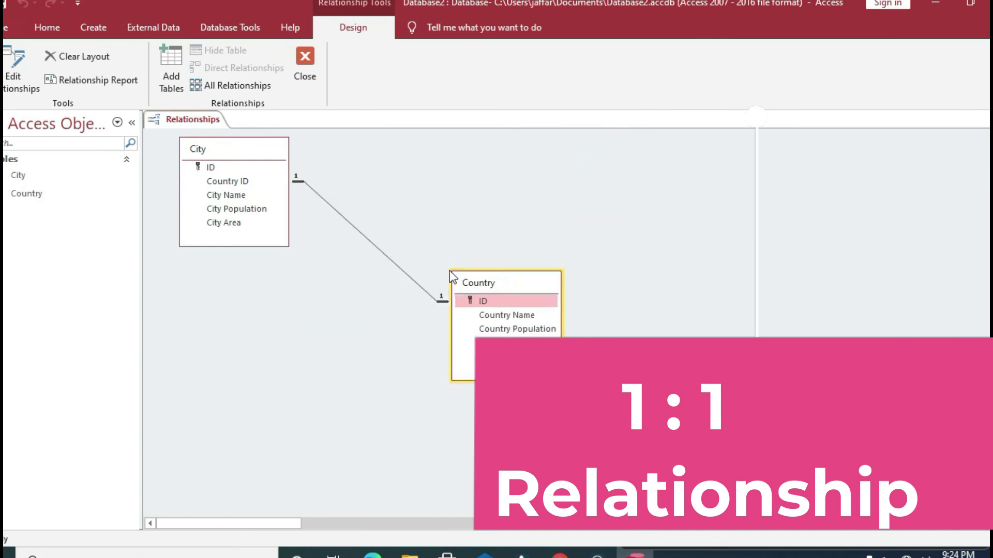
left_click_drag(420, 268, 414, 275)
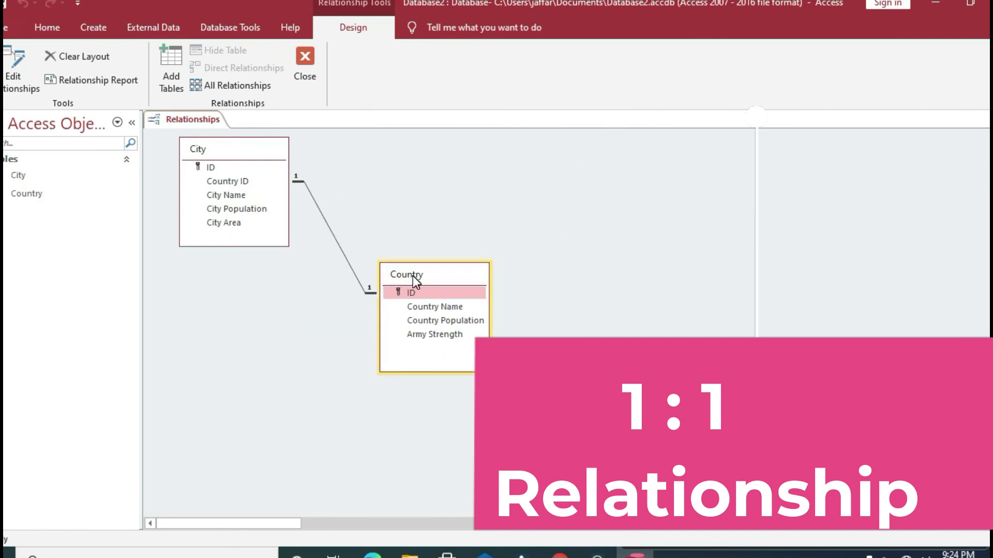